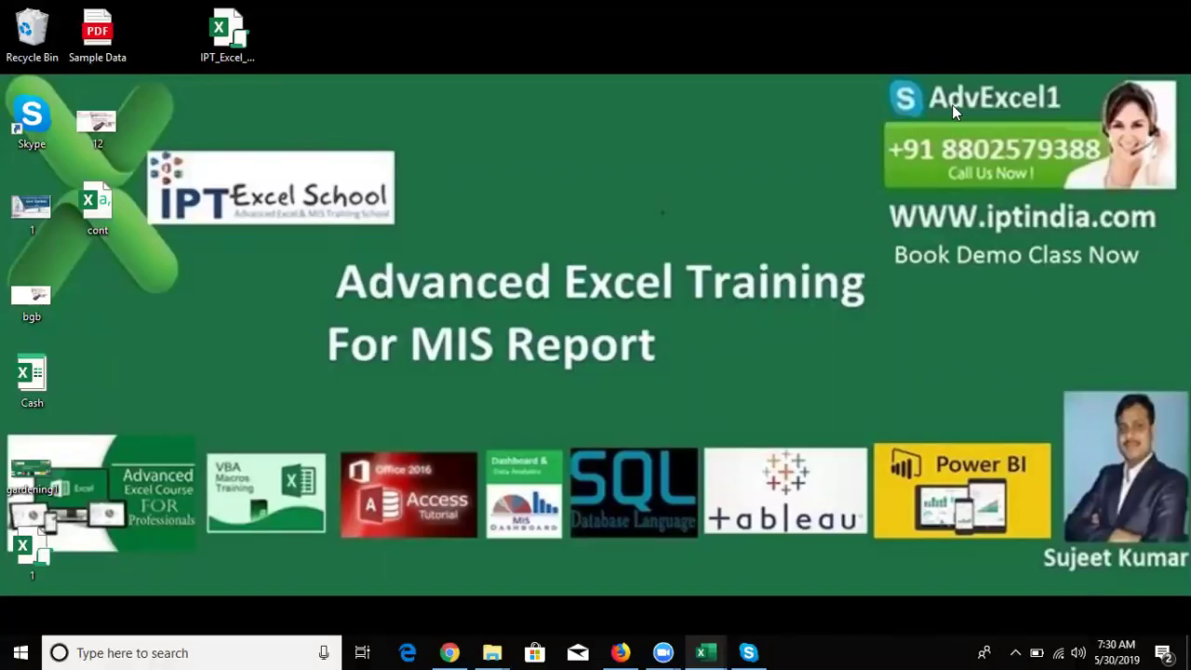
# Bring the Excel Data workbook forward and go to the empty Sheet3.
pyautogui.hotkey('alt', 'Tab')
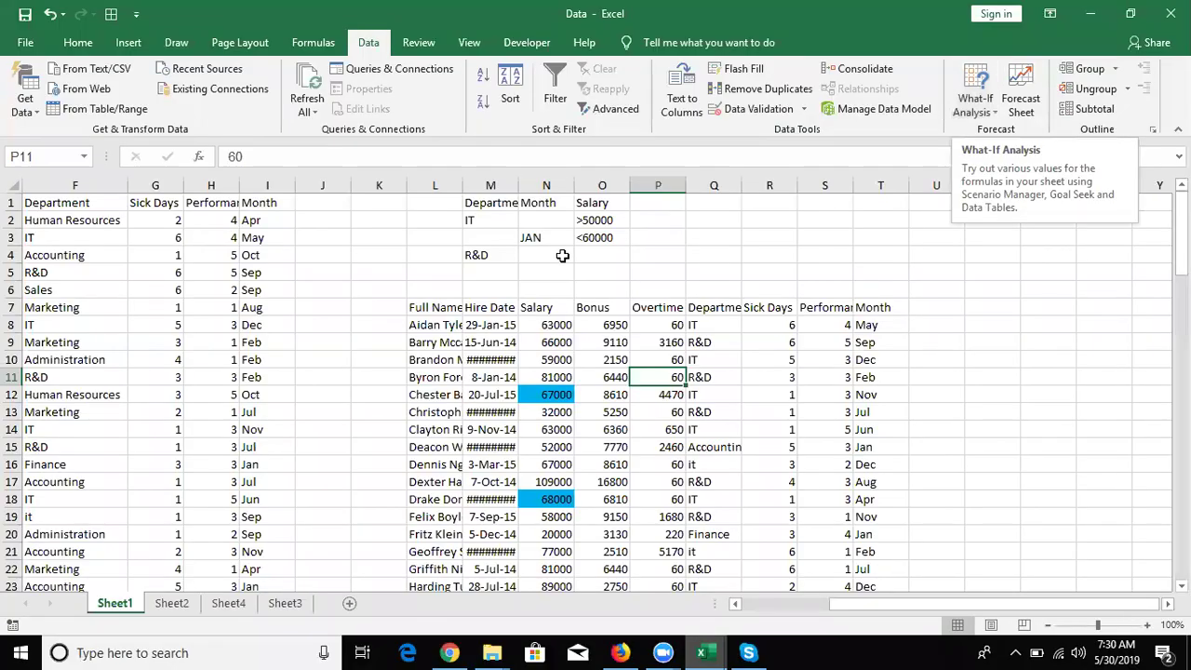
pyautogui.click(171, 603)
pyautogui.click(281, 603)
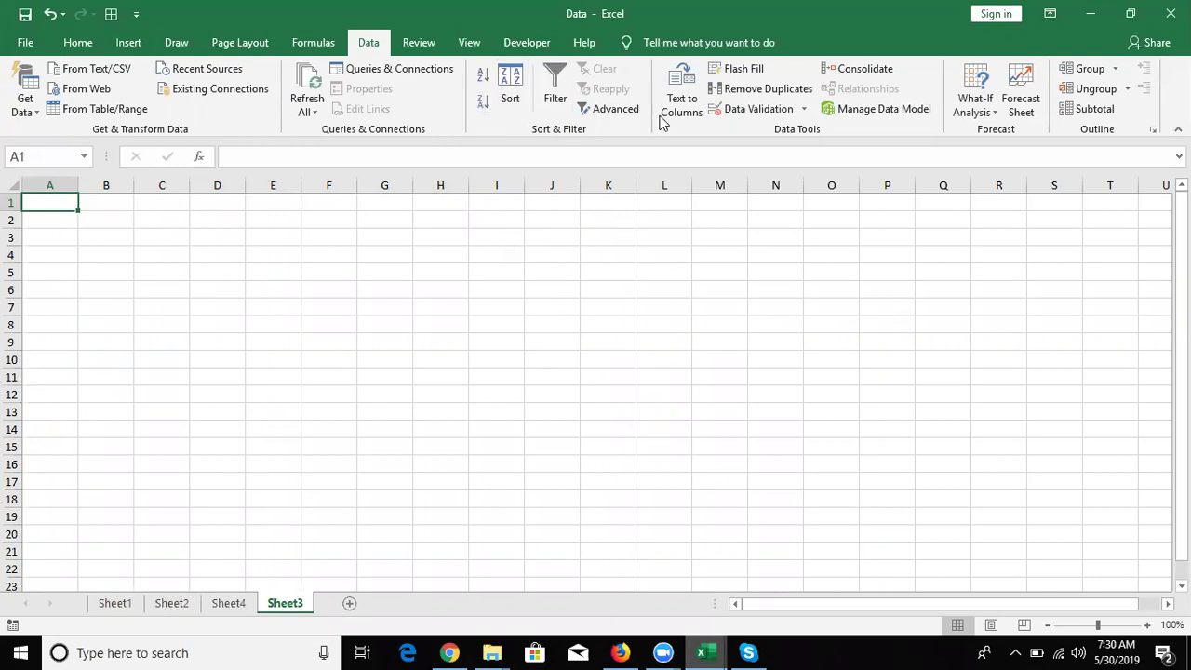
# Enter a person's three-word full name in A1 and return to that cell.
pyautogui.write('Sujeet Kumar Singh')
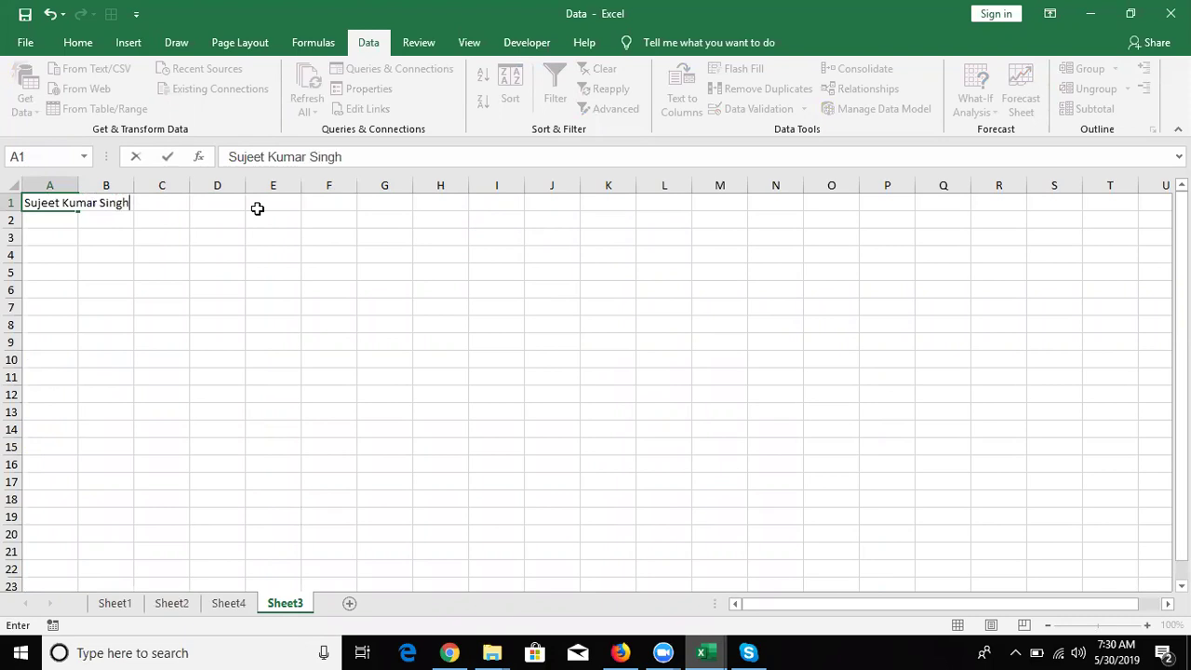
pyautogui.press('Return')
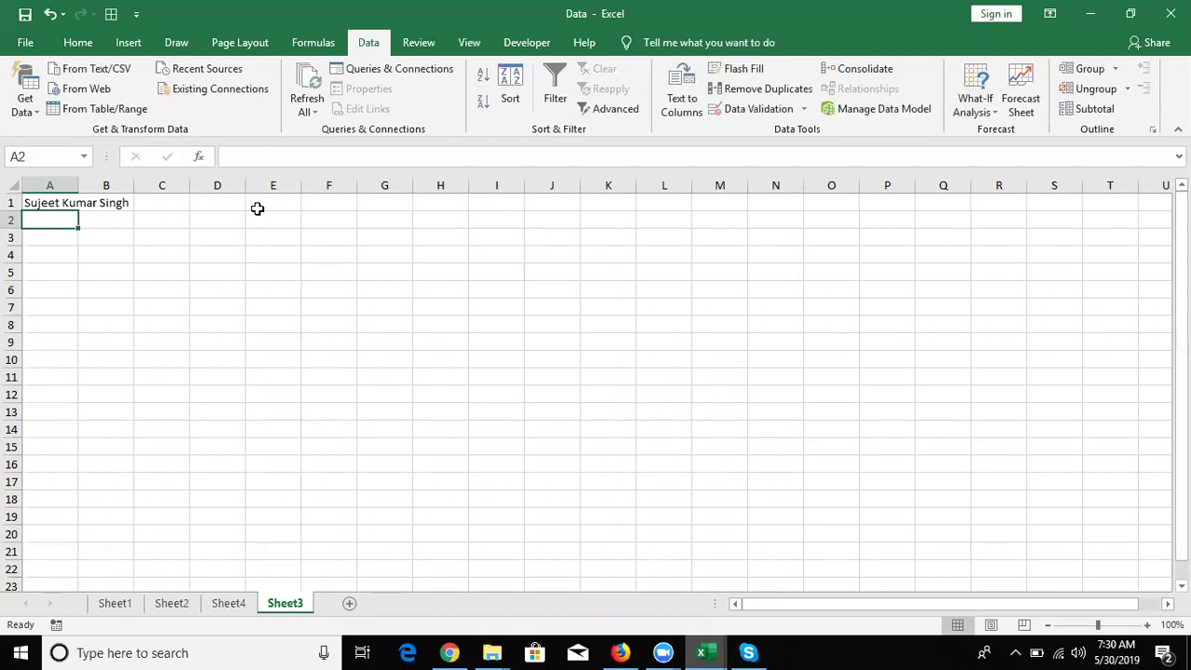
pyautogui.press('Up')
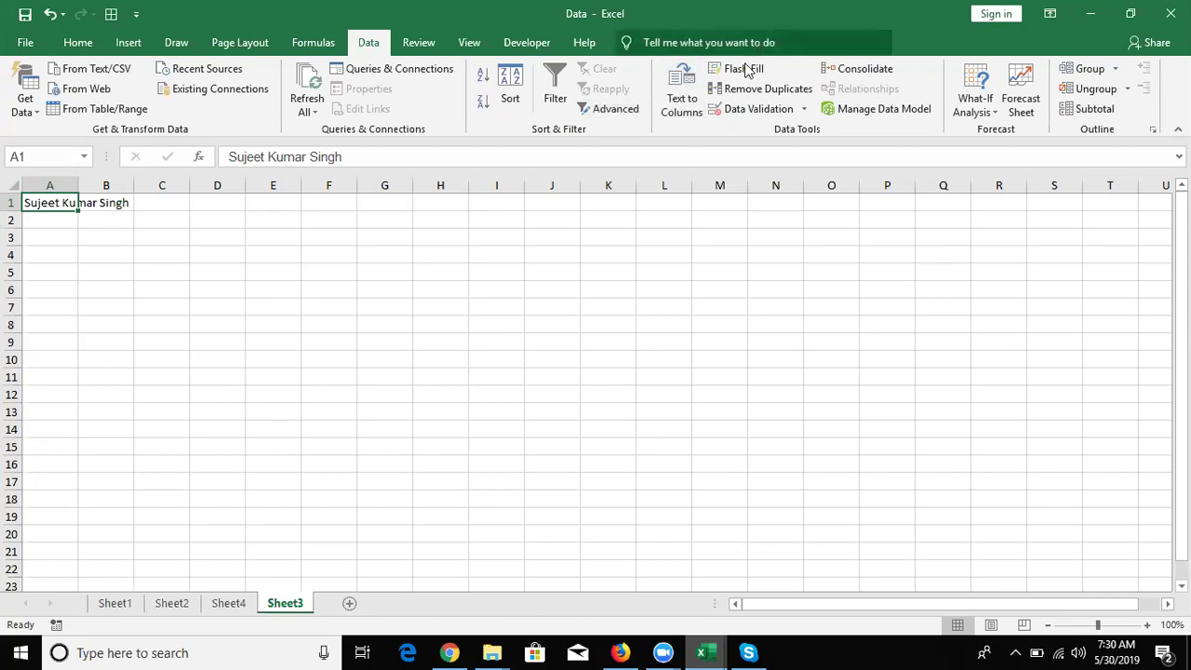
# Try Fixed width in Text to Columns for A1, adjust a break, then return to step 1.
pyautogui.click(686, 109)
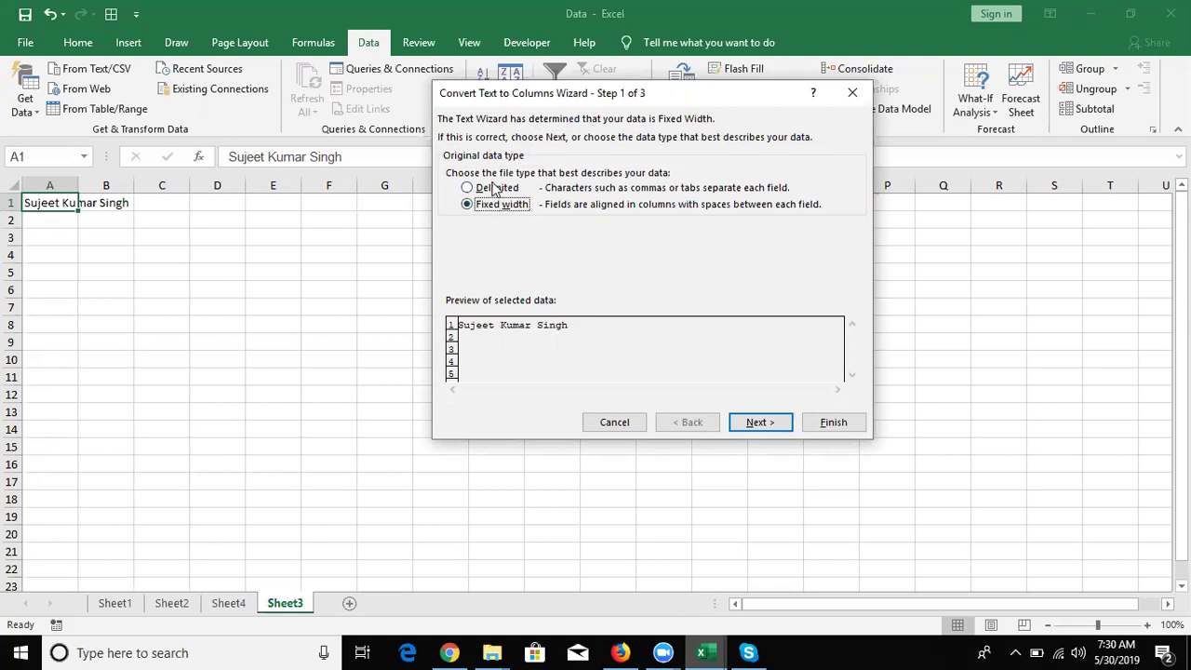
pyautogui.click(756, 422)
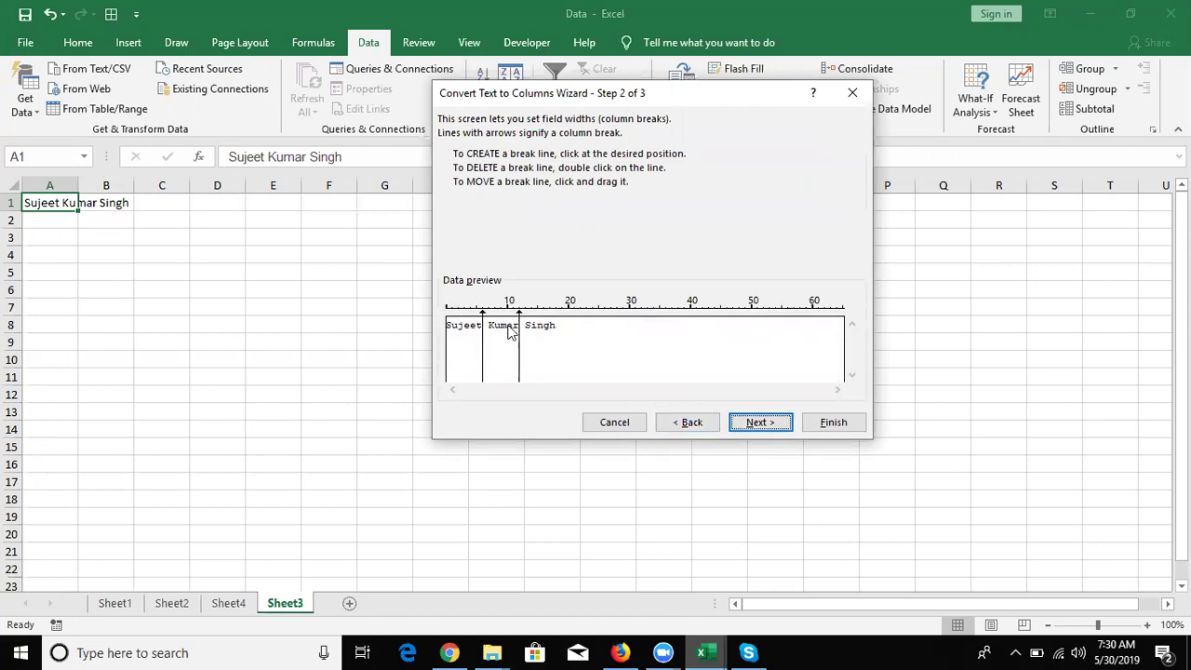
pyautogui.click(482, 322)
pyautogui.moveTo(484, 320); pyautogui.dragTo(482, 320)
pyautogui.click(690, 429)
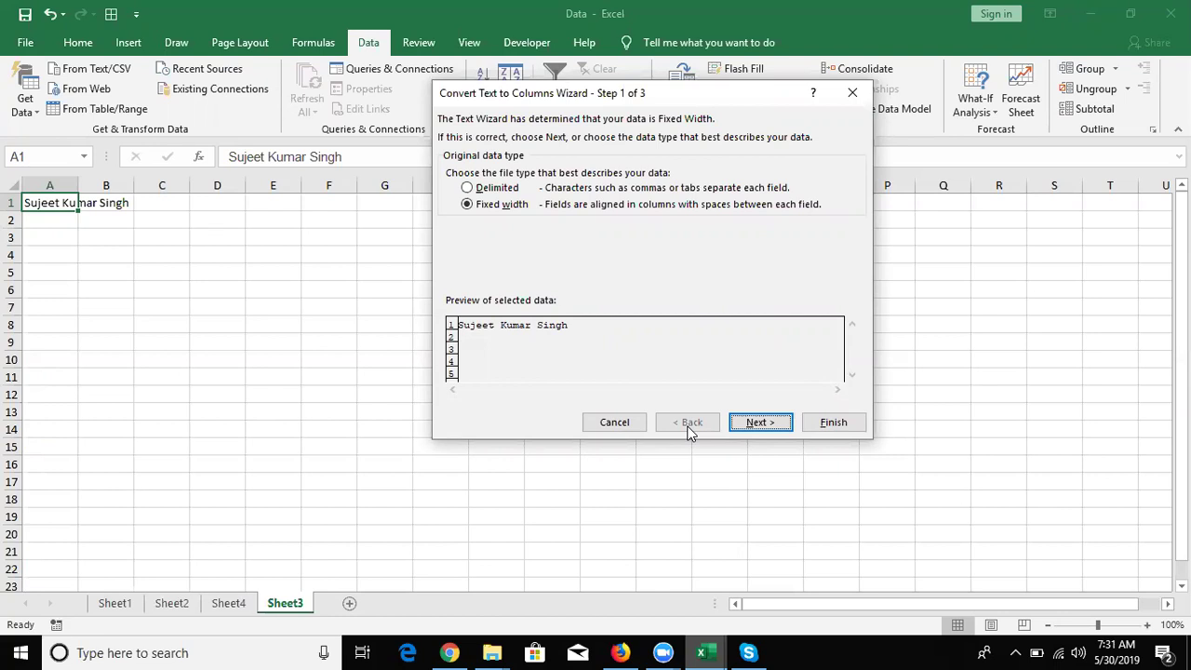
# Split the name in A1 into A1:C1 using Delimited with Space as the delimiter.
pyautogui.click(519, 189)
pyautogui.click(750, 429)
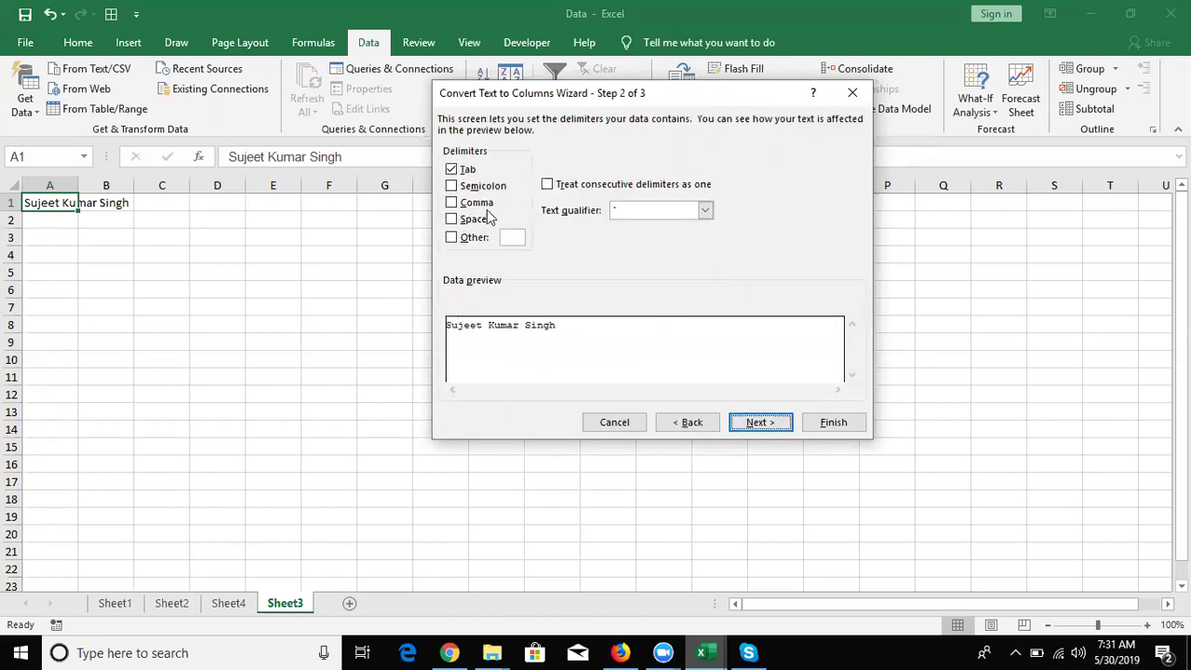
pyautogui.click(452, 218)
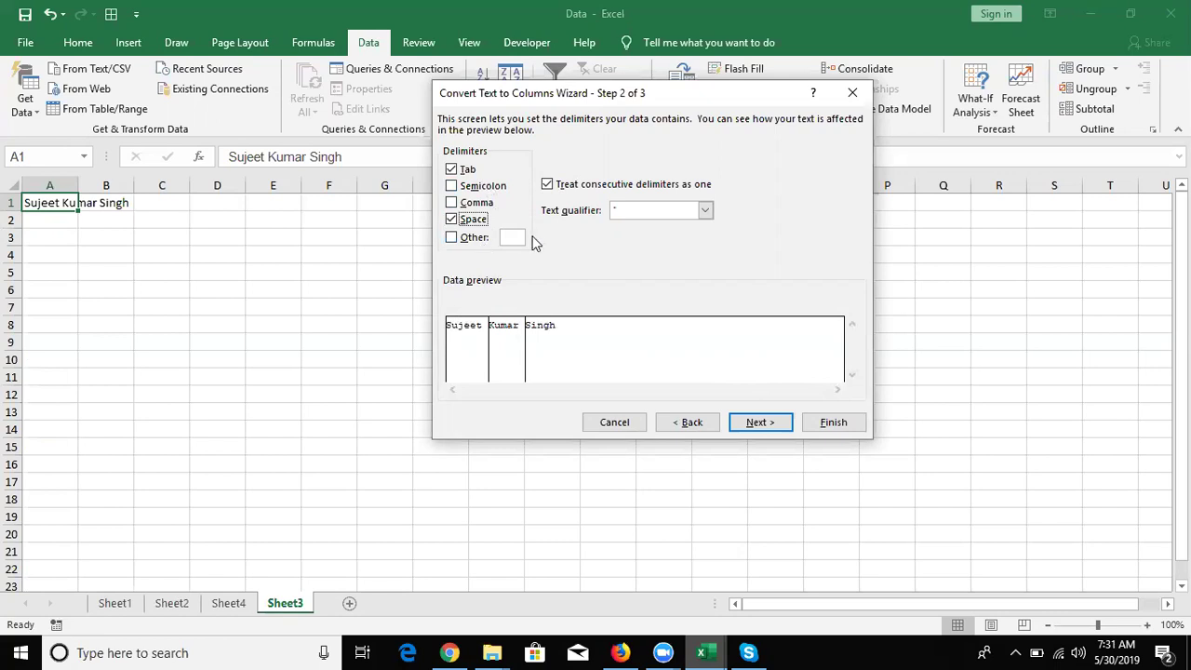
pyautogui.click(521, 237)
pyautogui.click(763, 422)
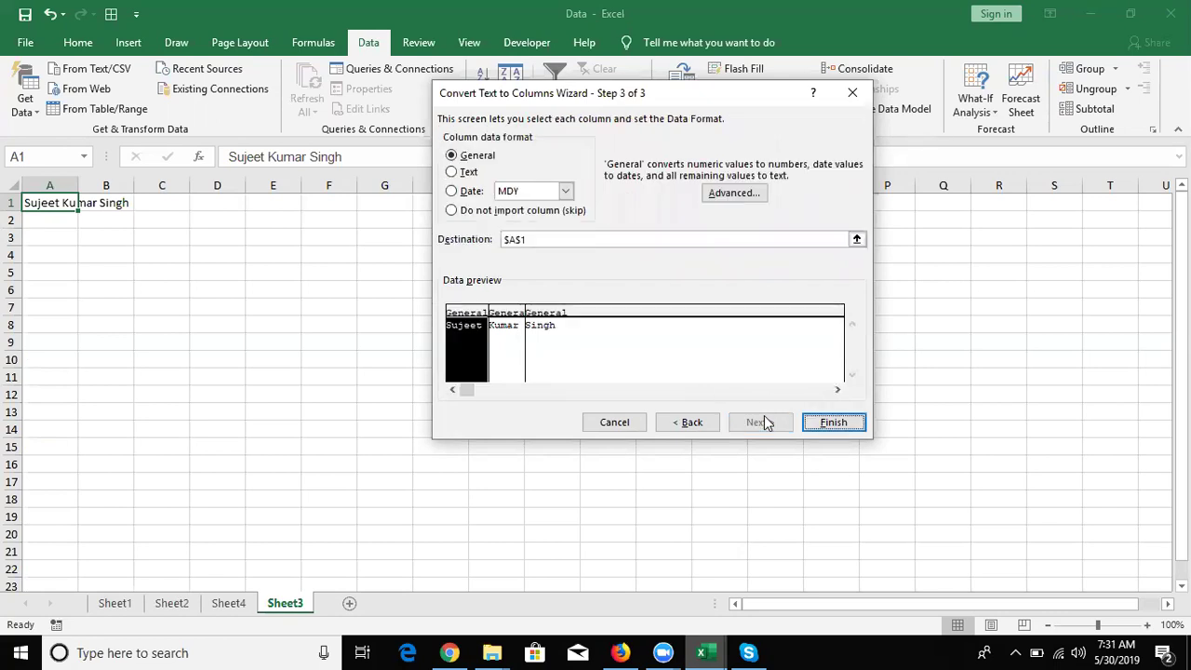
pyautogui.click(813, 423)
# Review the three split name cells, then clear A1:C1.
pyautogui.press('Right')
pyautogui.press('Right')
pyautogui.press('Left')
pyautogui.press('Left')
pyautogui.press('Right')
pyautogui.press('Right')
pyautogui.press('Right')
pyautogui.press('Left')
pyautogui.press('Left')
pyautogui.press('Left')
pyautogui.hotkey('shift', 'Right')
pyautogui.hotkey('shift', 'Right')
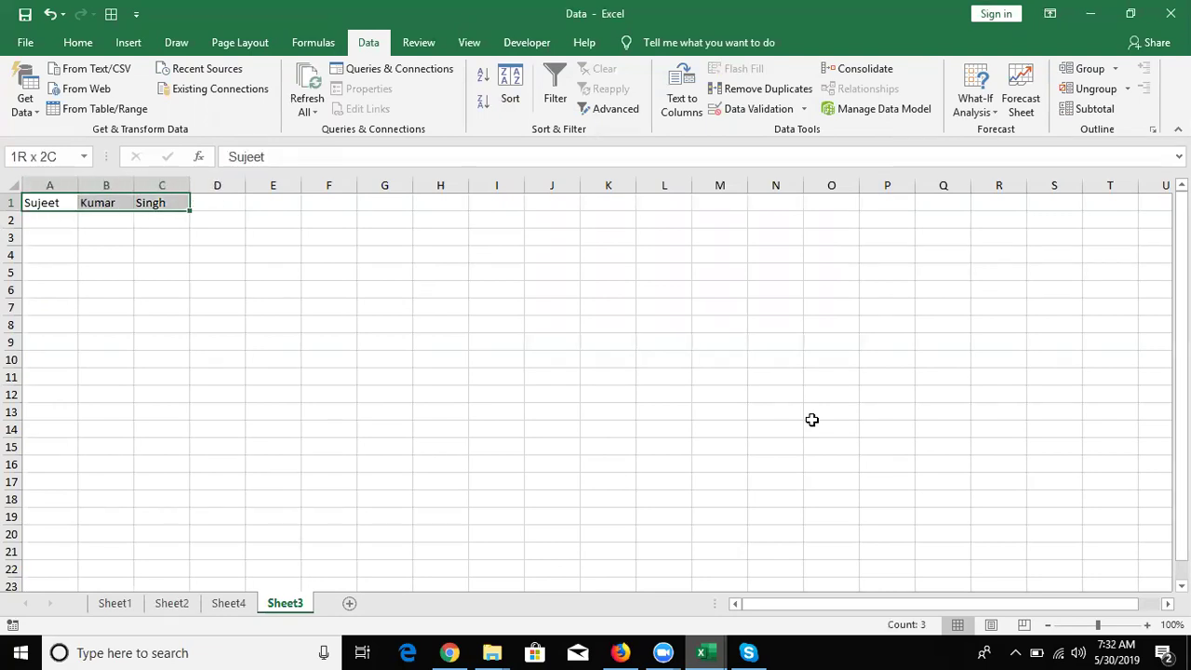
pyautogui.press('Delete')
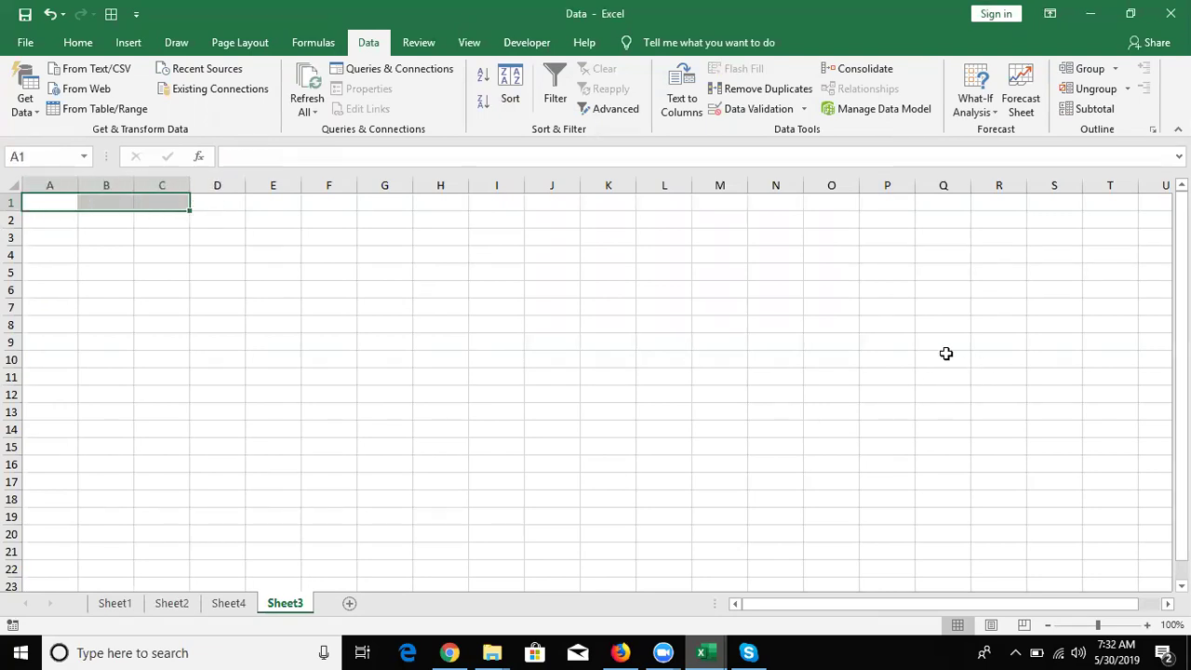
# Format the whole of column F as Text.
pyautogui.click(330, 173)
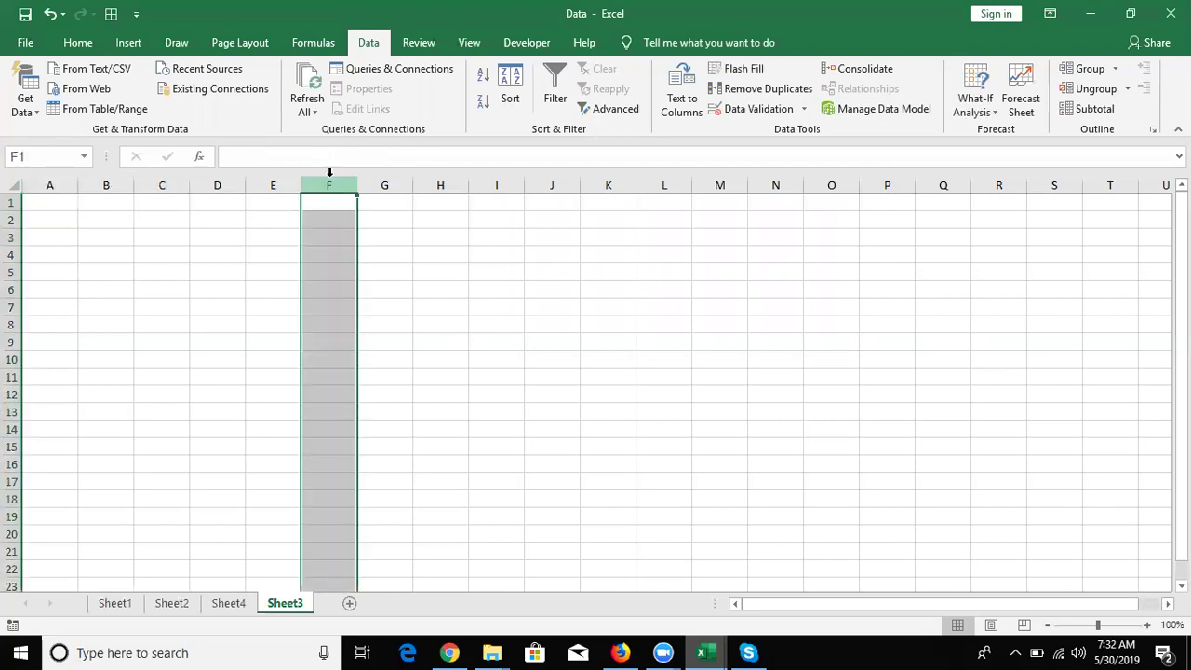
pyautogui.rightClick(331, 177)
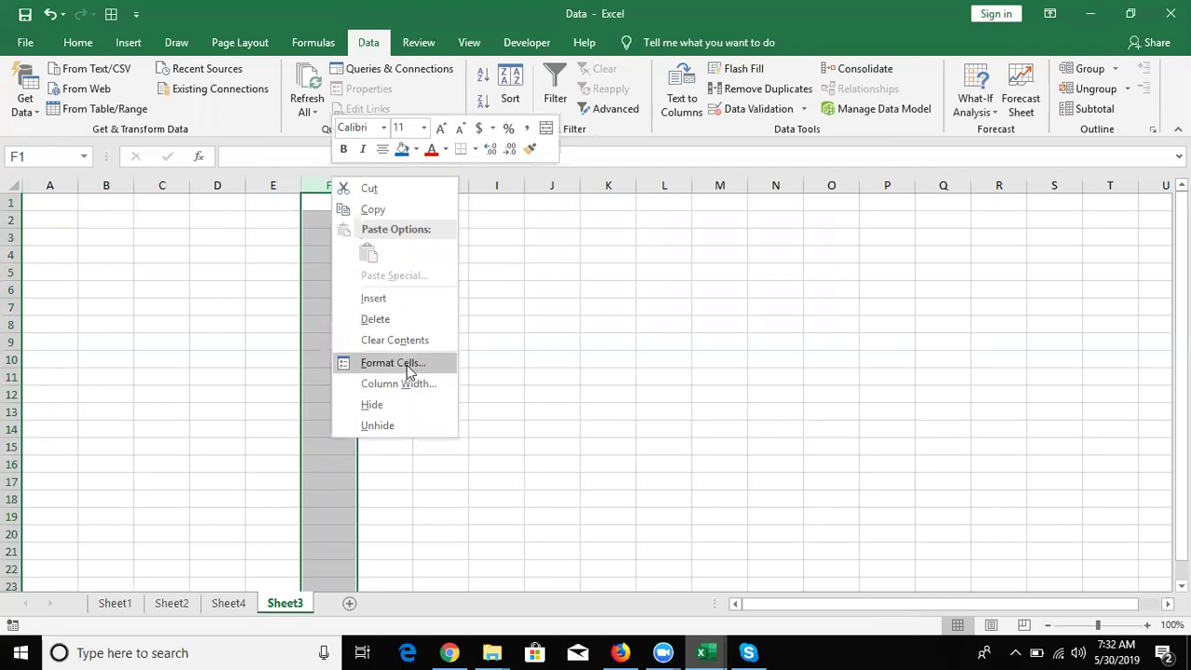
pyautogui.click(407, 364)
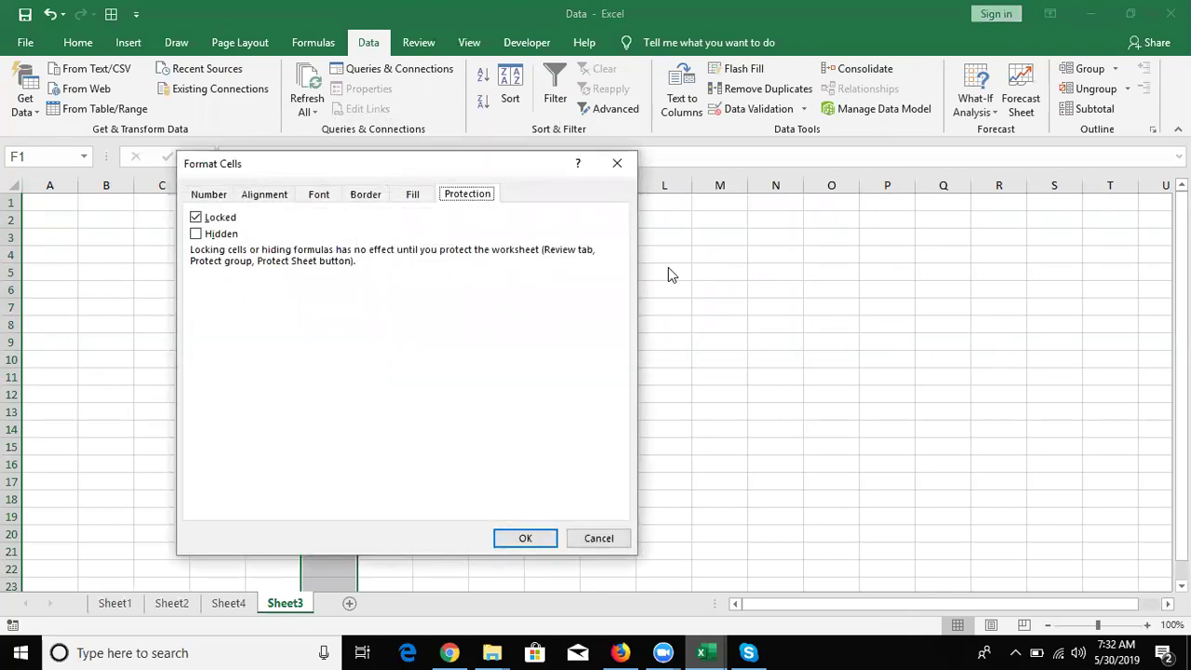
pyautogui.click(222, 198)
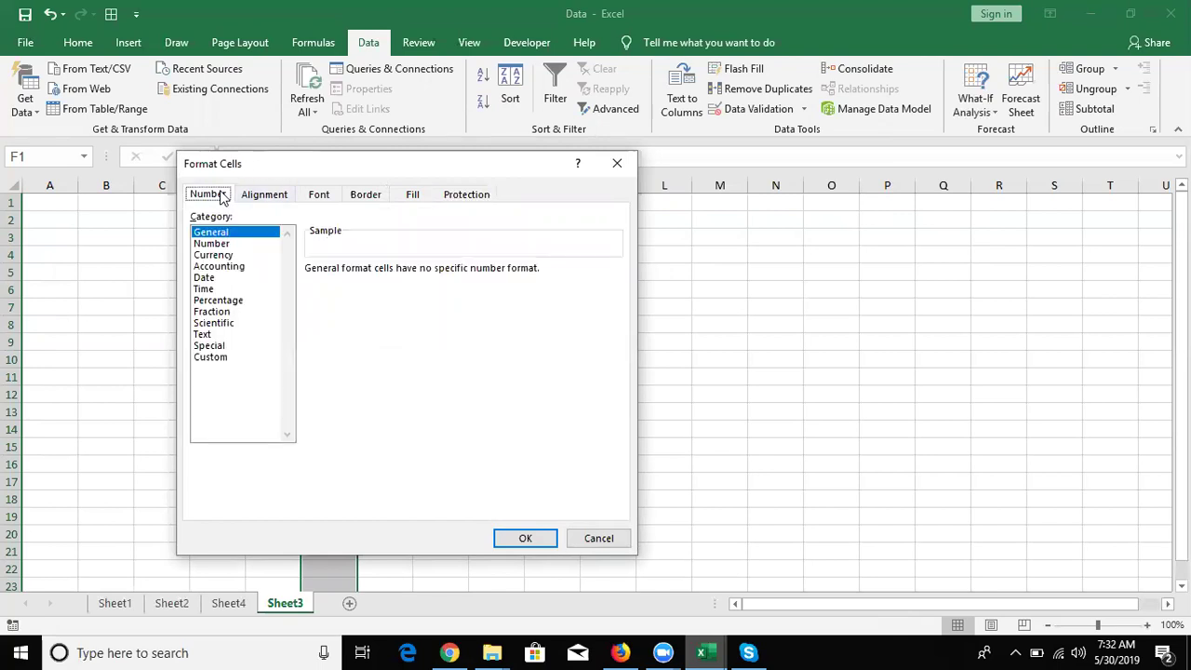
pyautogui.click(210, 339)
pyautogui.press('Return')
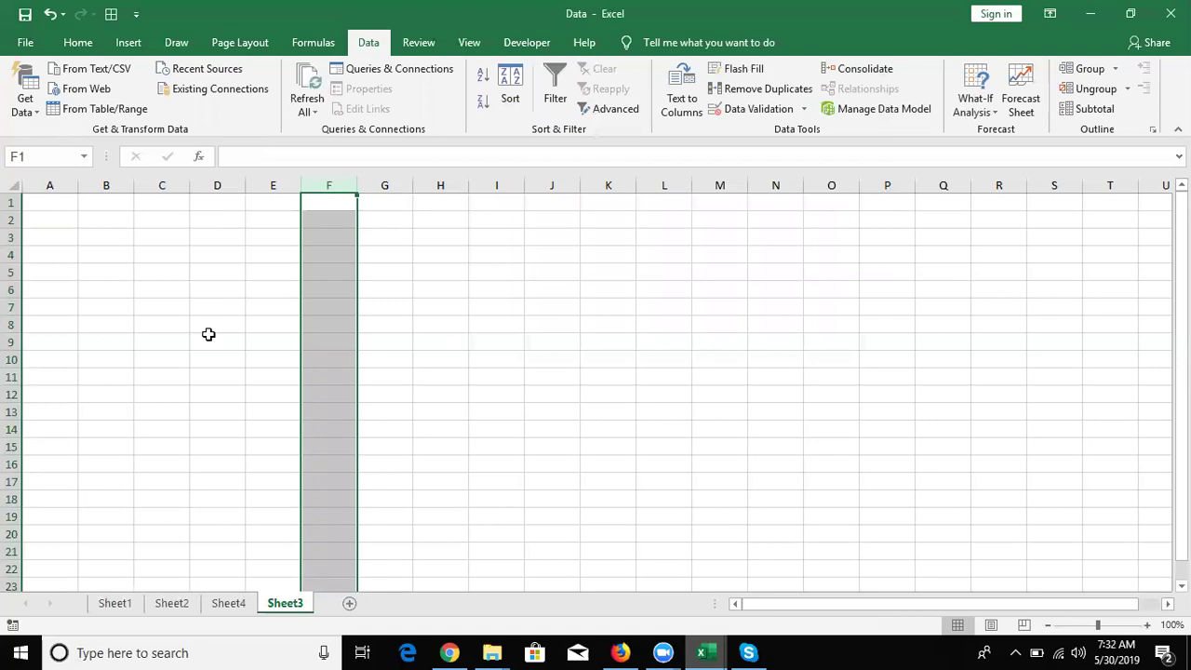
# Enter 85625, 32565, 956335, 96236, 522314 and 8535 in F1:F6 and select them.
pyautogui.write('85625')
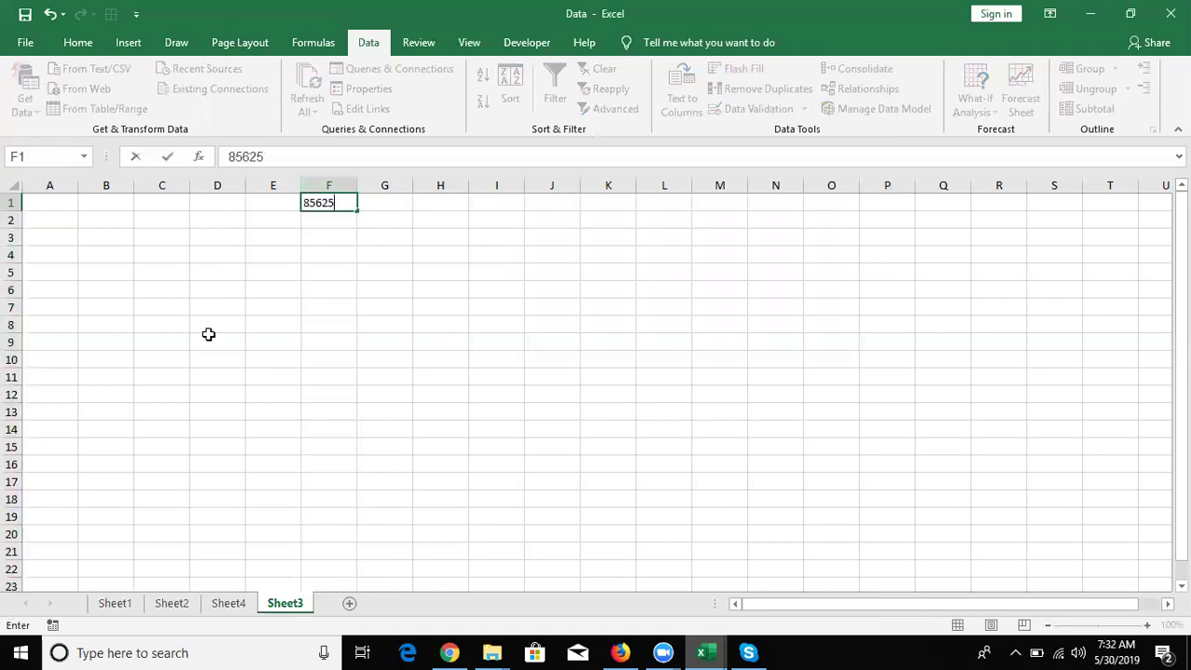
pyautogui.press('Return')
pyautogui.write('32565')
pyautogui.press('Return')
pyautogui.write('9')
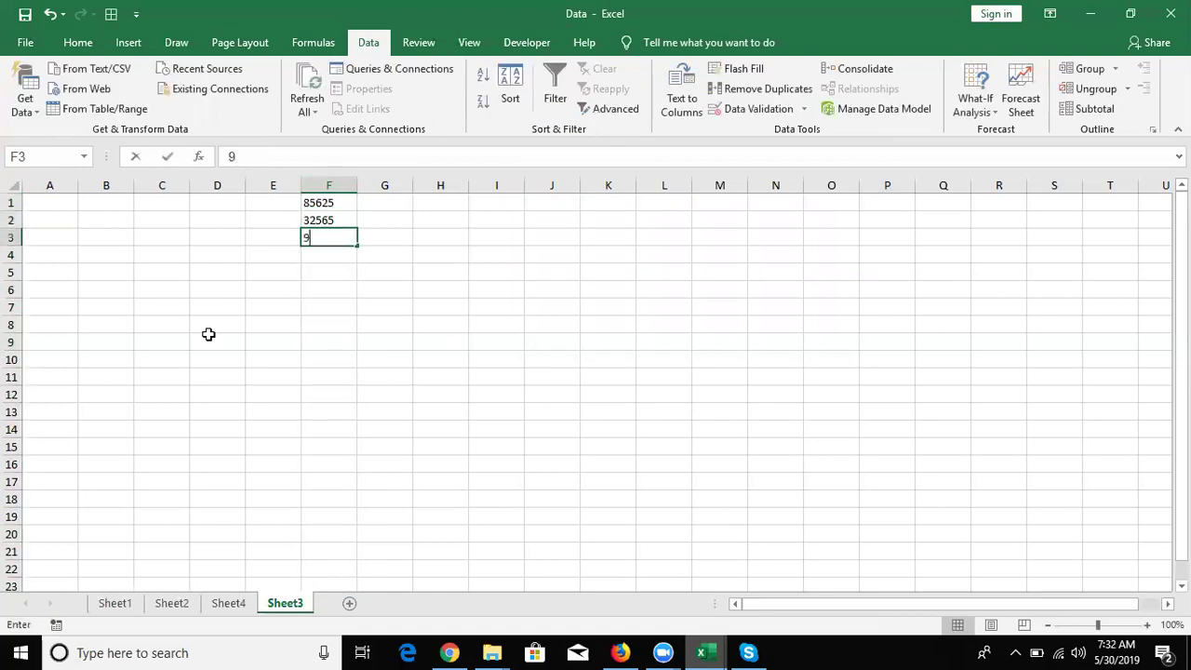
pyautogui.write('56335')
pyautogui.press('Return')
pyautogui.write('96236')
pyautogui.press('Return')
pyautogui.write('522314')
pyautogui.press('Return')
pyautogui.write('8535')
pyautogui.press('Return')
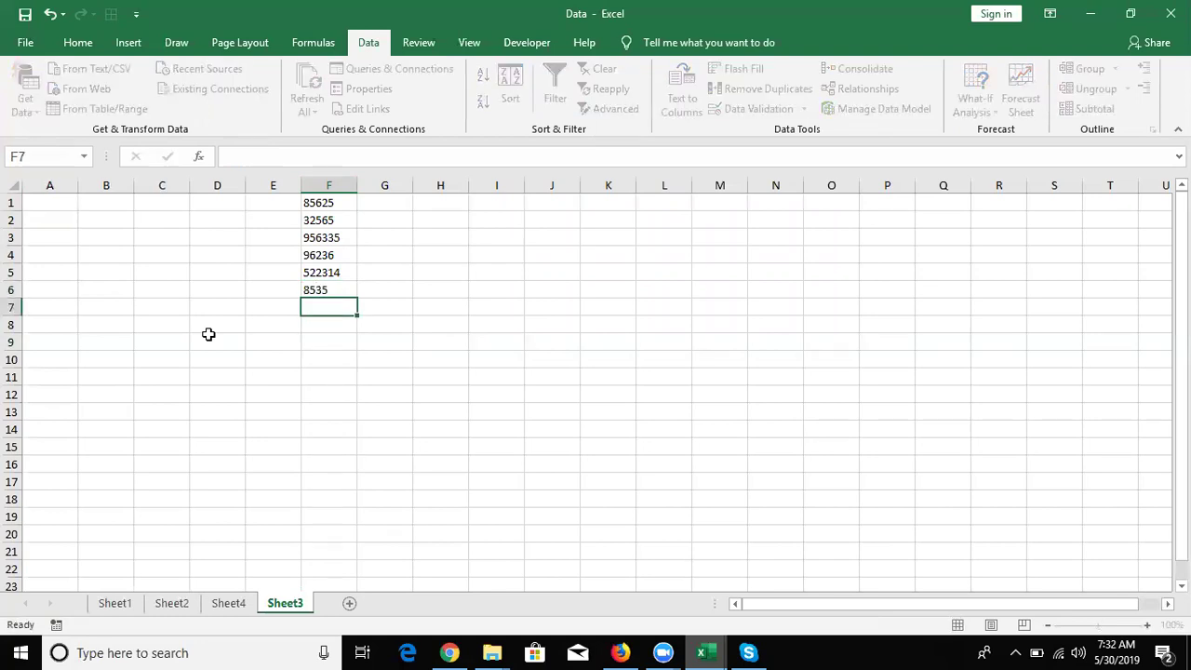
pyautogui.press('Up')
pyautogui.press('Up')
pyautogui.press('Up')
pyautogui.press('Up')
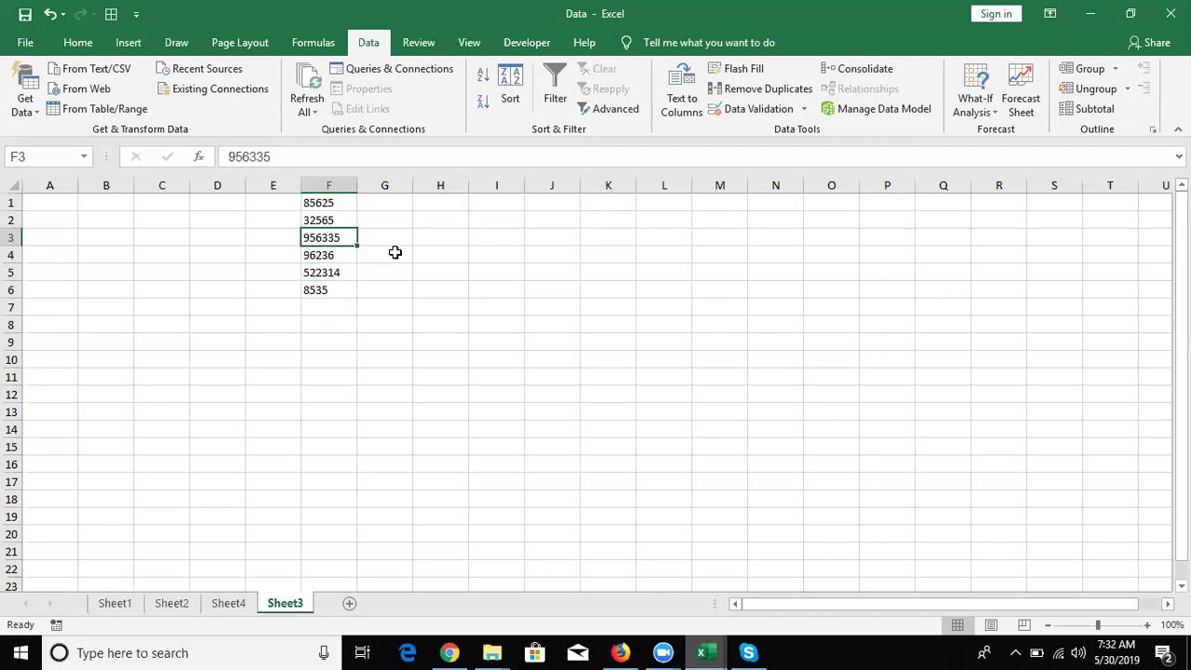
pyautogui.press('Up')
pyautogui.press('Up')
pyautogui.hotkey('ctrl', 'shift', 'Down')
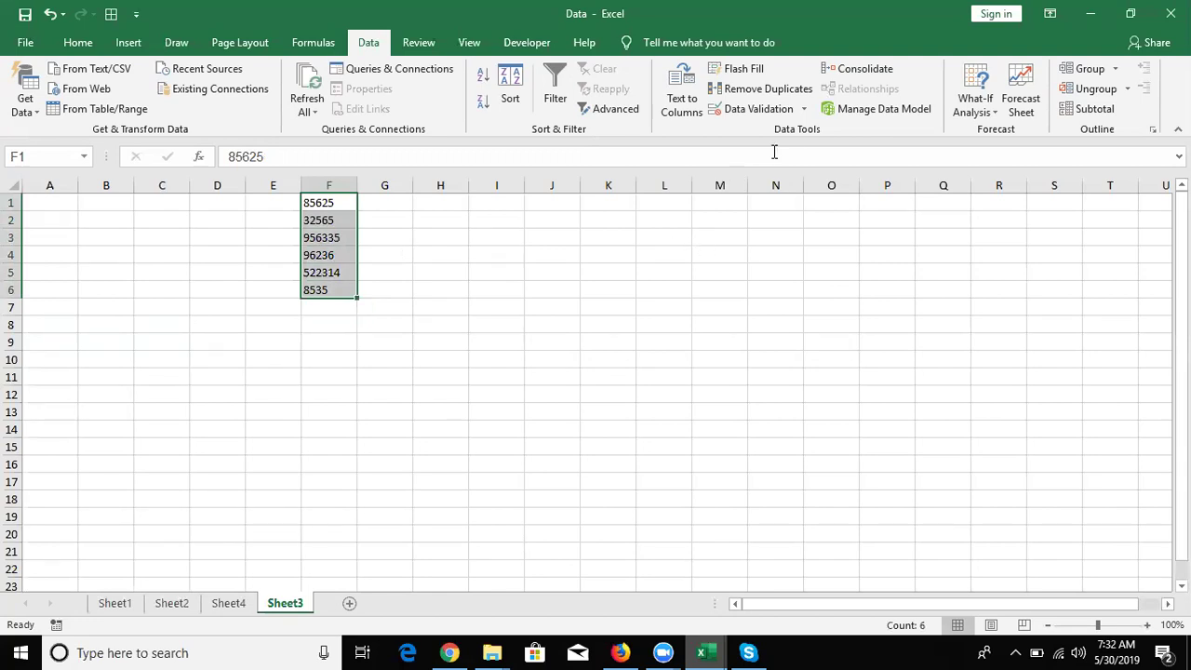
# Convert F1:F6 with Text to Columns and set column F to the General format.
pyautogui.click(676, 110)
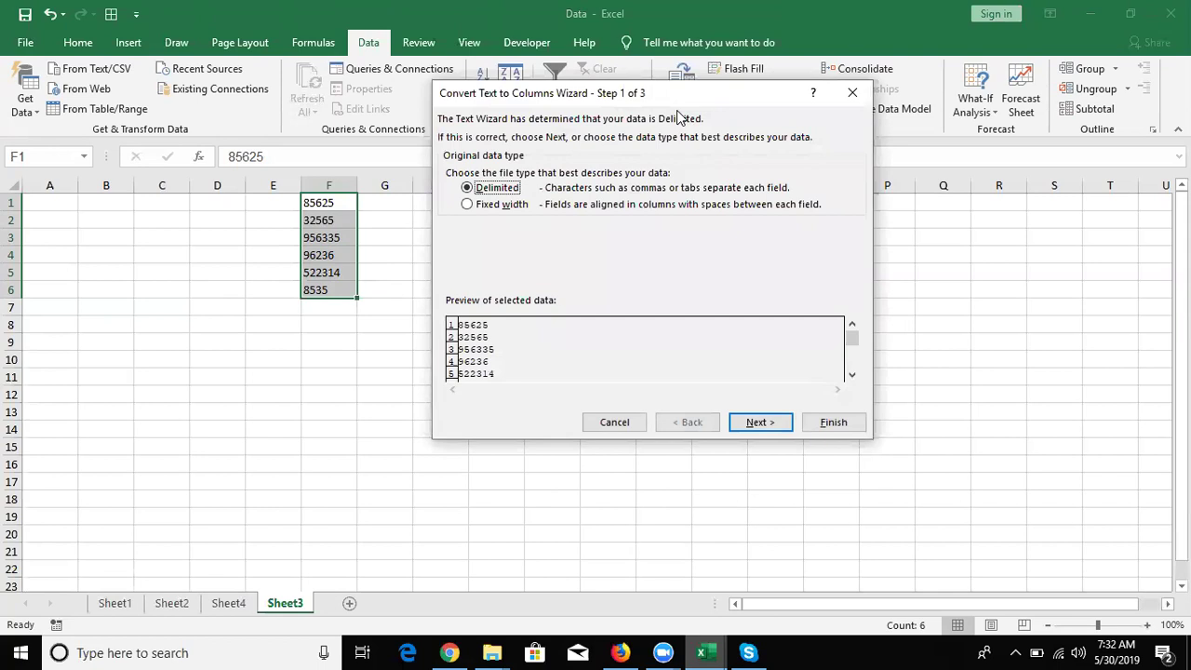
pyautogui.click(821, 430)
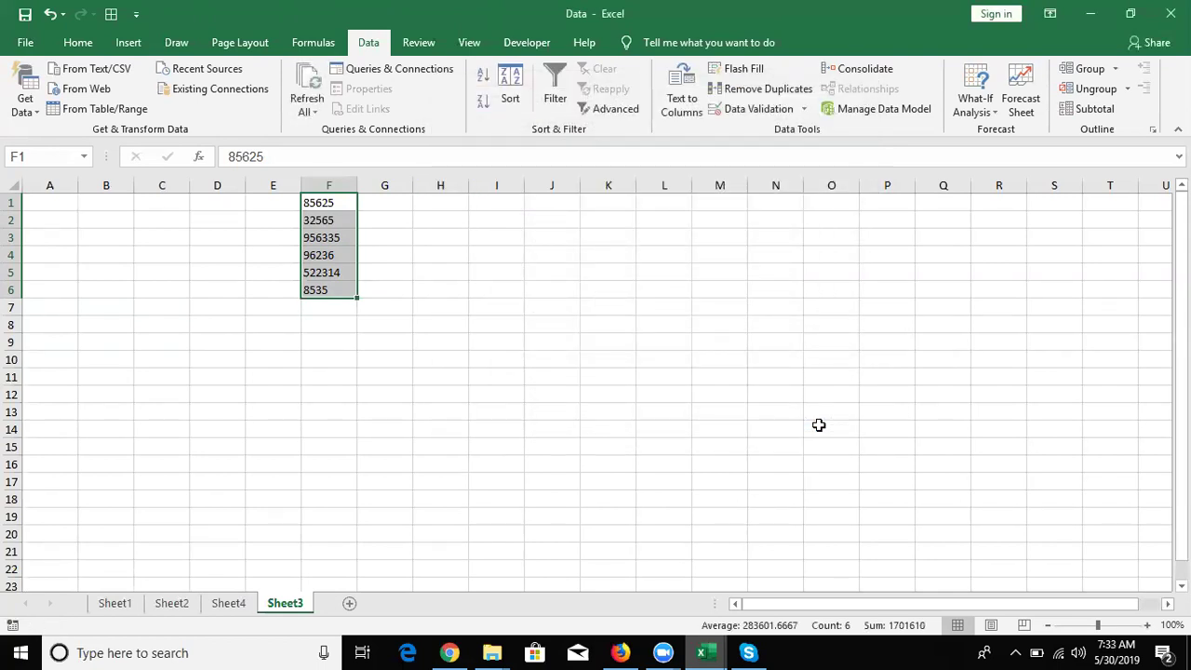
pyautogui.click(347, 175)
pyautogui.rightClick(347, 175)
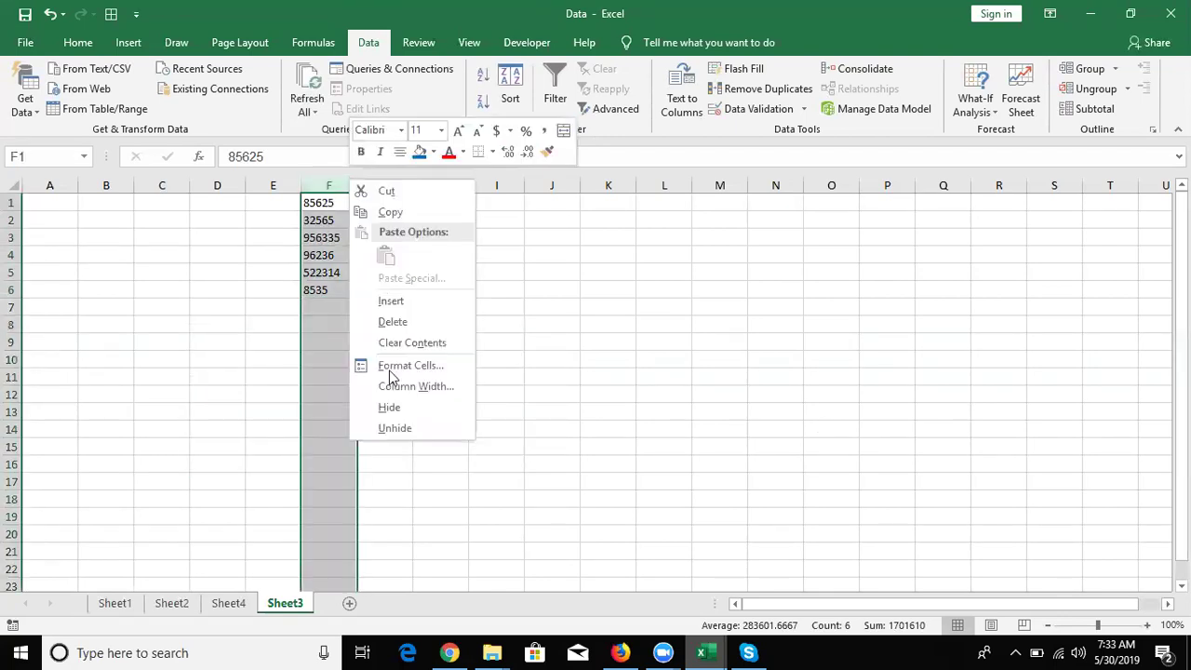
pyautogui.click(391, 366)
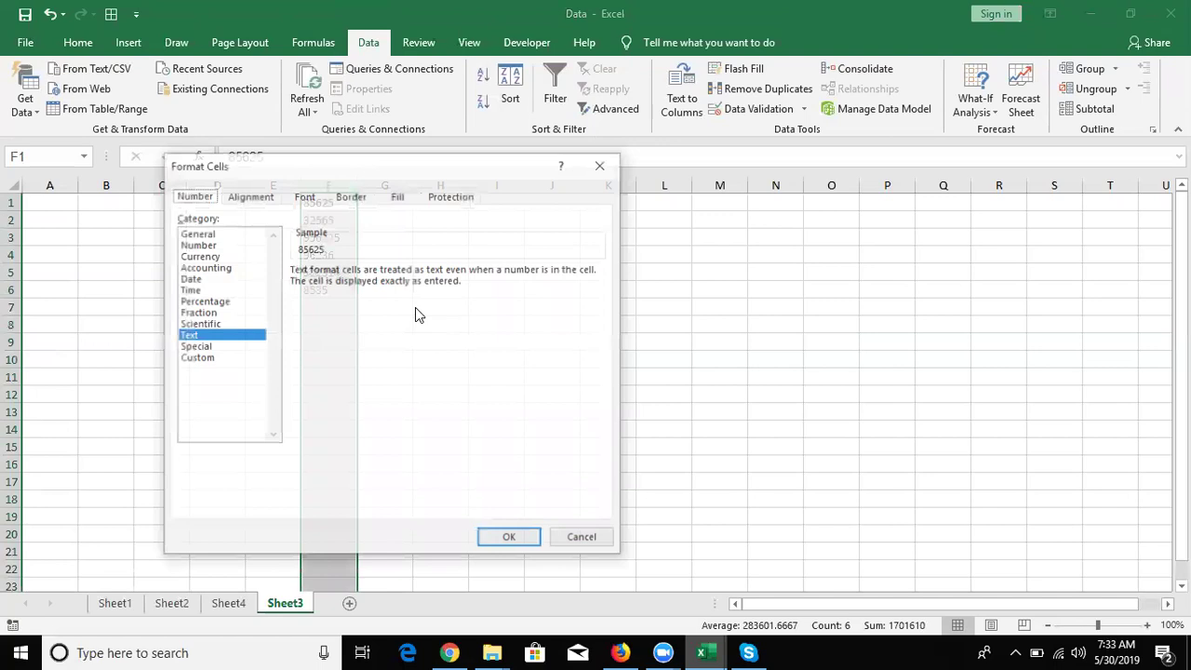
pyautogui.click(212, 232)
pyautogui.click(502, 539)
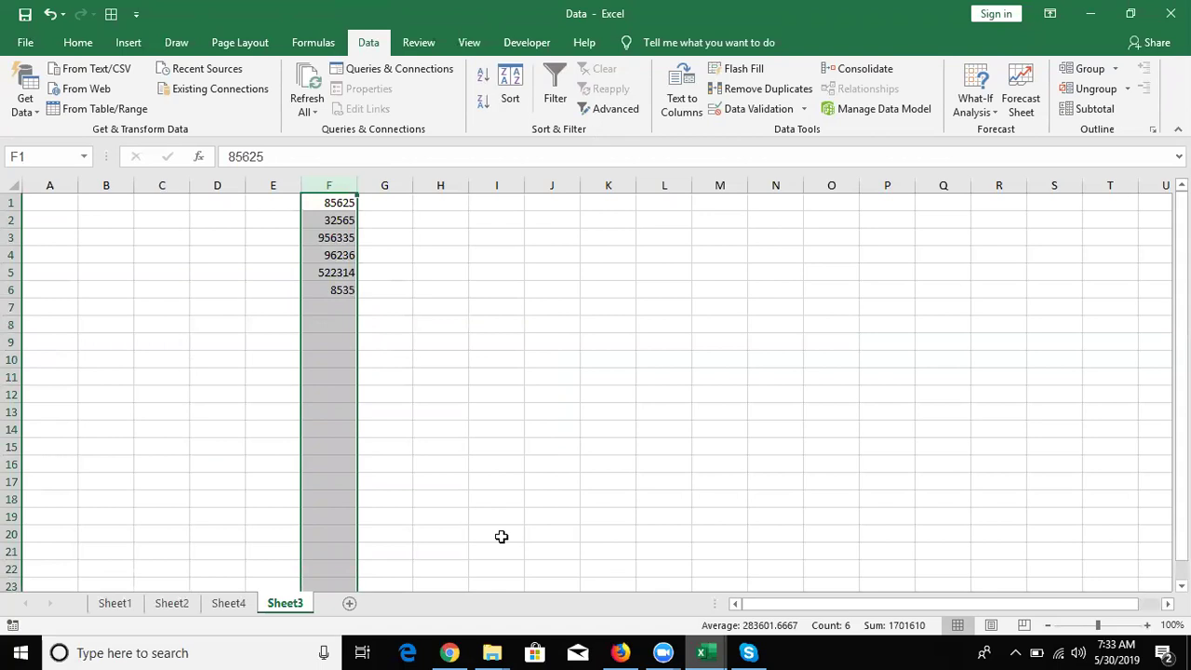
pyautogui.press('Right')
pyautogui.press('Right')
pyautogui.press('Right')
pyautogui.press('Right')
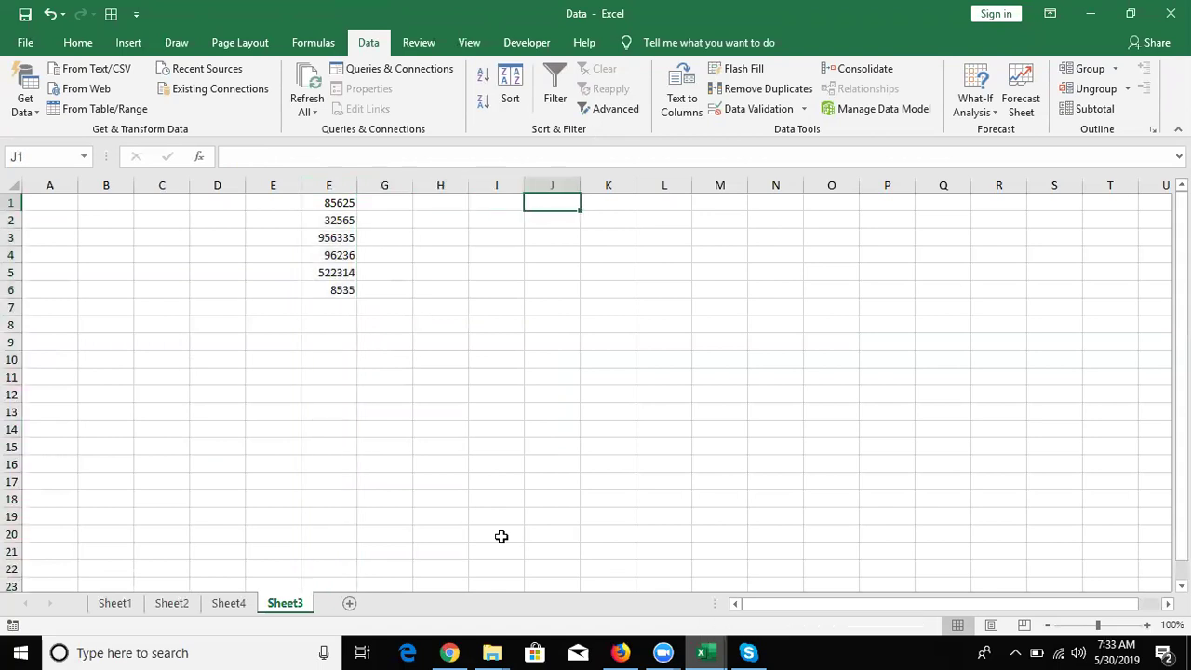
# Enter '23525, 8346 and '1645 in J1:J3 and select the three cells.
pyautogui.write("'23525")
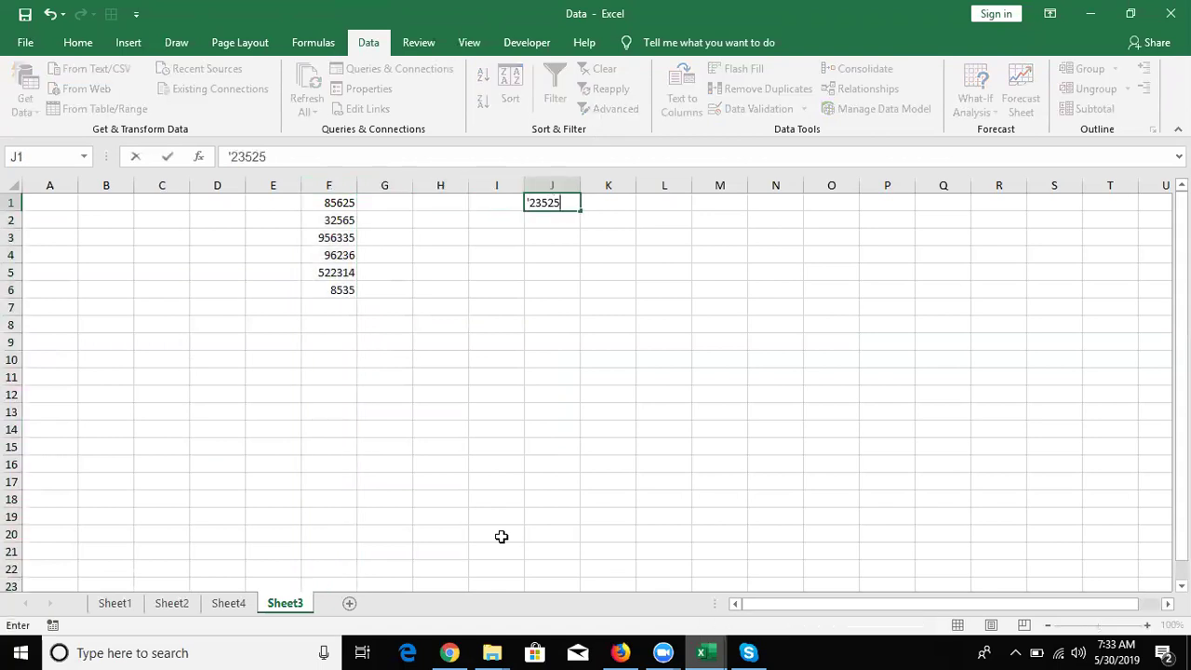
pyautogui.press('Return')
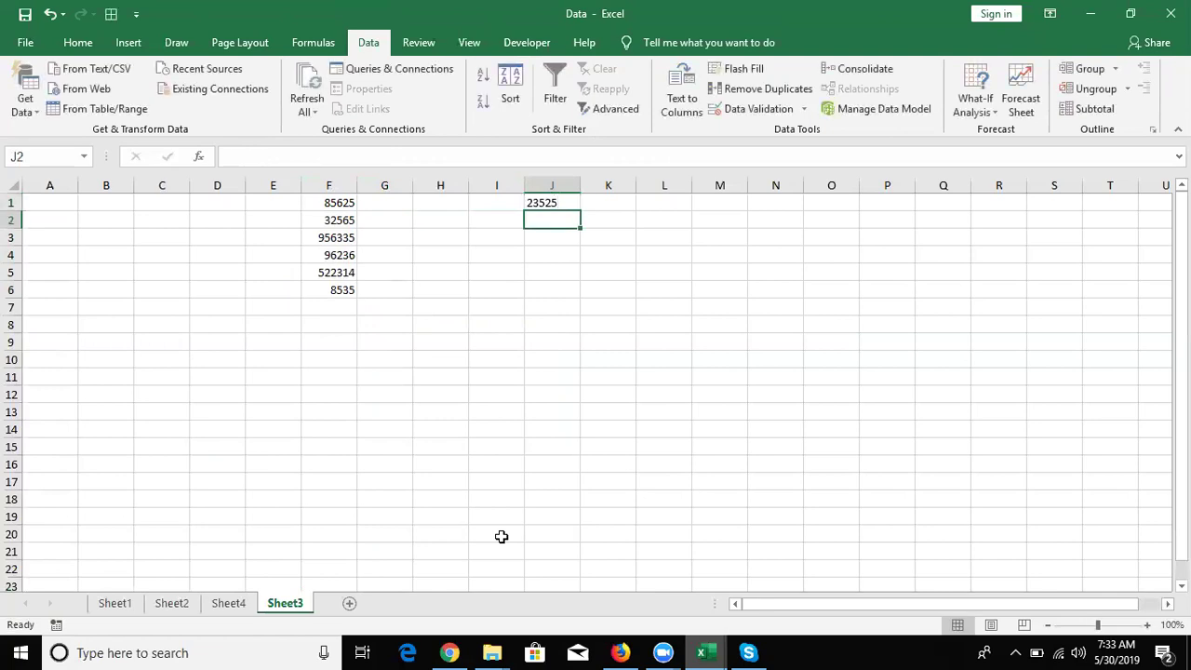
pyautogui.write('8346')
pyautogui.press('Return')
pyautogui.write('2')
pyautogui.press('Escape')
pyautogui.write("'164")
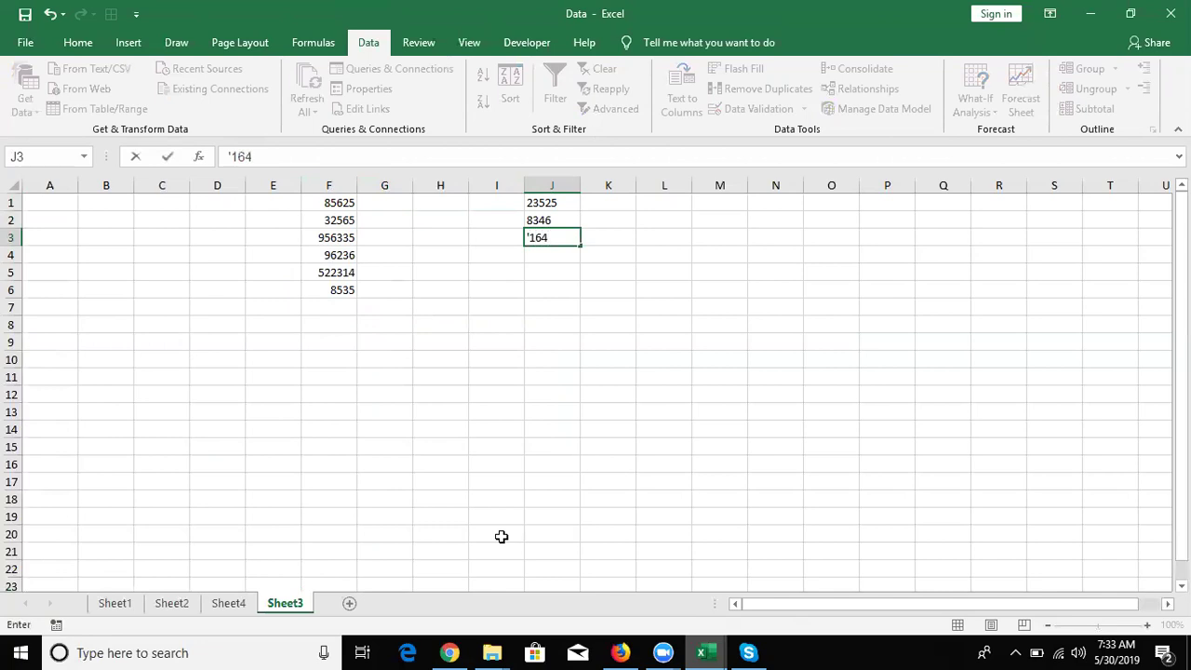
pyautogui.write('5')
pyautogui.press('Return')
pyautogui.press('Up')
pyautogui.press('Up')
pyautogui.press('Up')
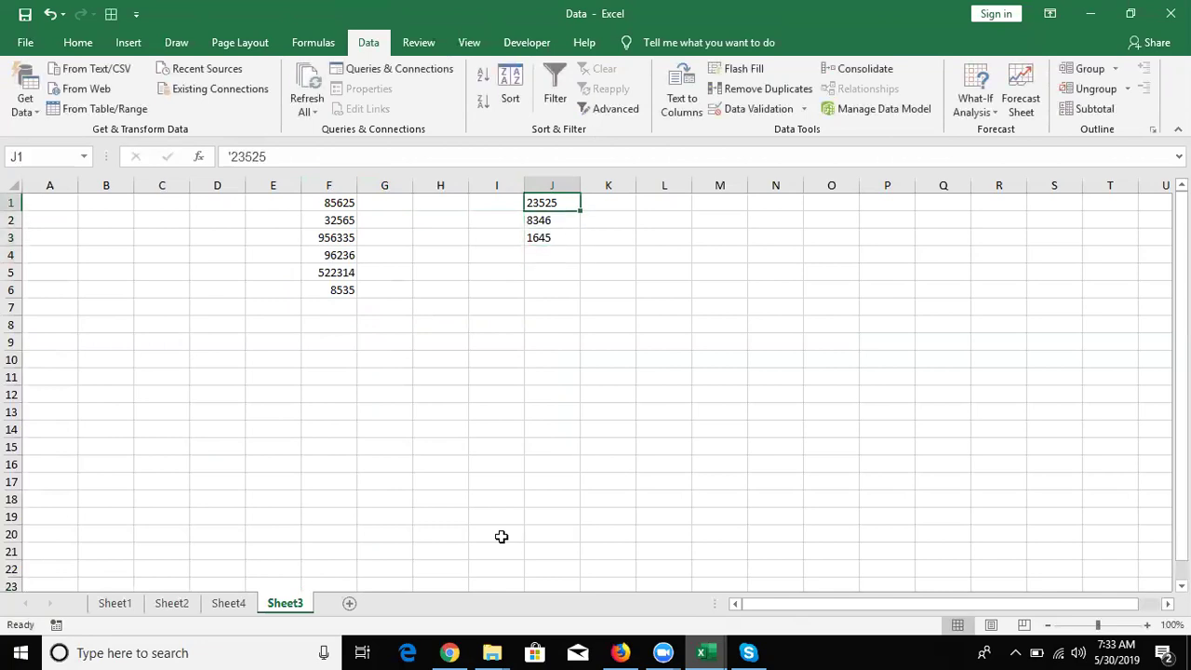
pyautogui.hotkey('shift', 'Down')
pyautogui.hotkey('shift', 'Down')
# Run Text to Columns on J1:J3 via keyboard shortcuts, then undo to return the cells to text.
pyautogui.press('alt')
pyautogui.press('a')
pyautogui.press('e')
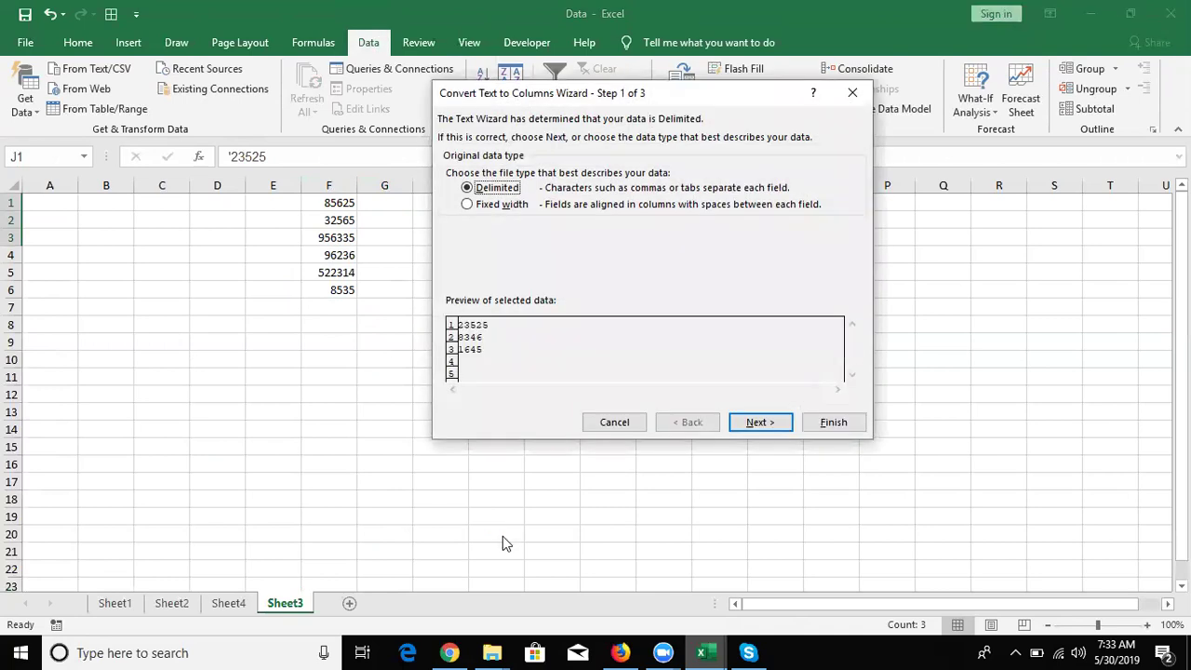
pyautogui.press('f')
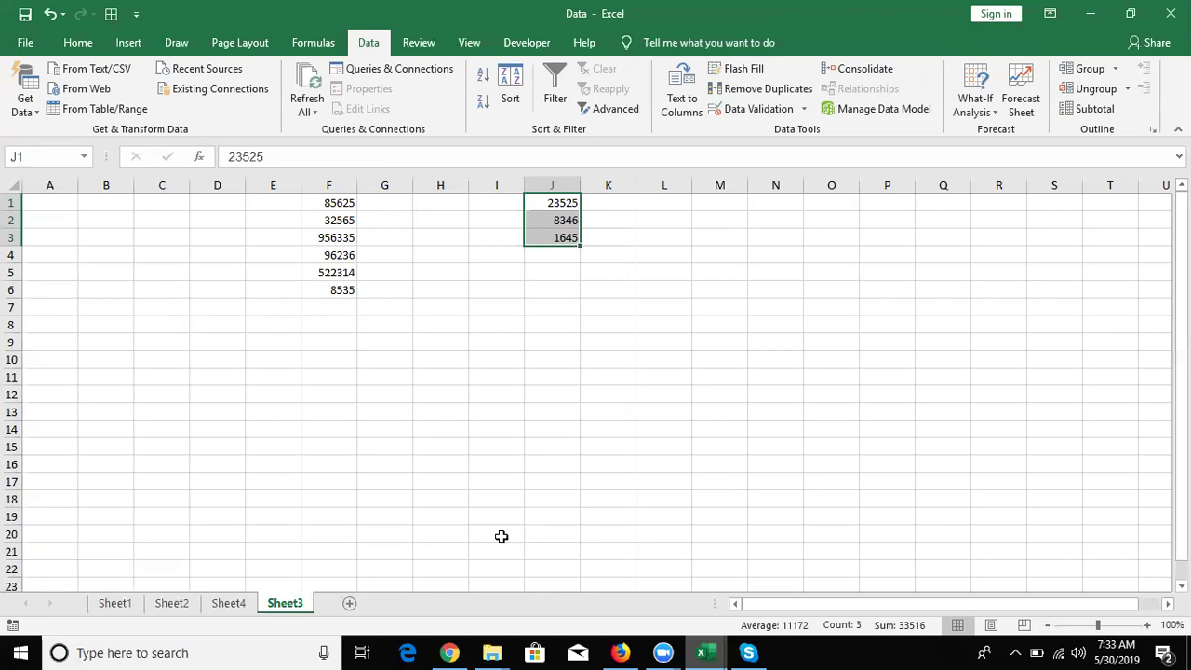
pyautogui.hotkey('ctrl', 'a')
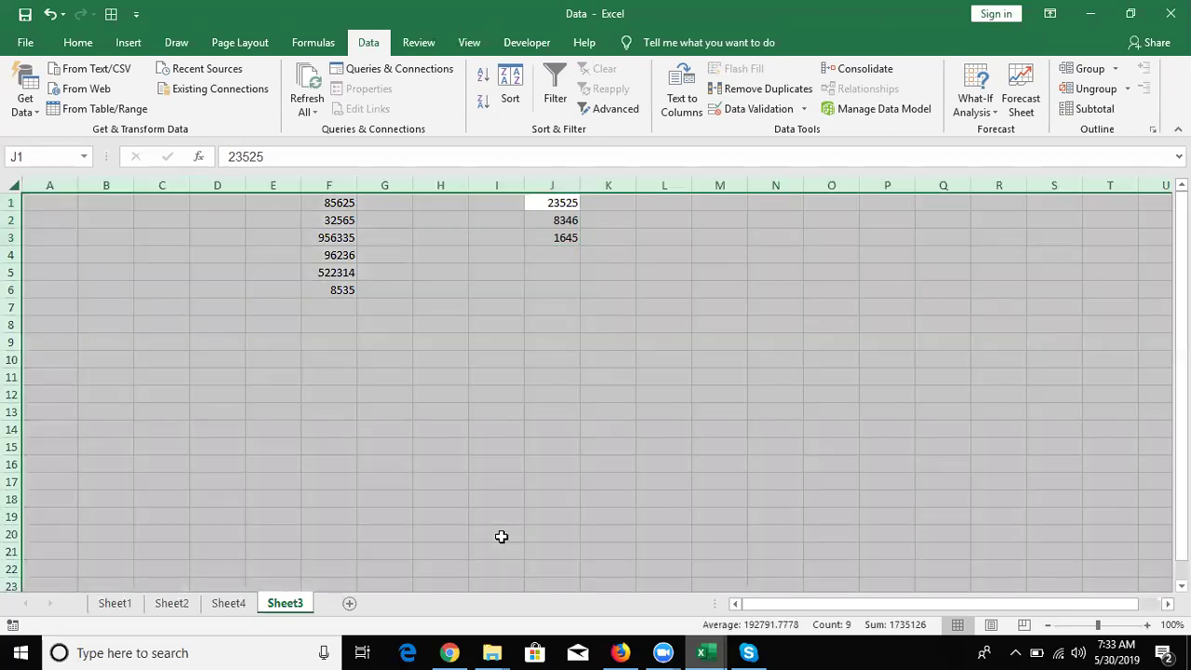
pyautogui.hotkey('ctrl', 'v')
pyautogui.press('Down')
pyautogui.press('Down')
pyautogui.press('Down')
pyautogui.press('Up')
pyautogui.press('Up')
pyautogui.press('Up')
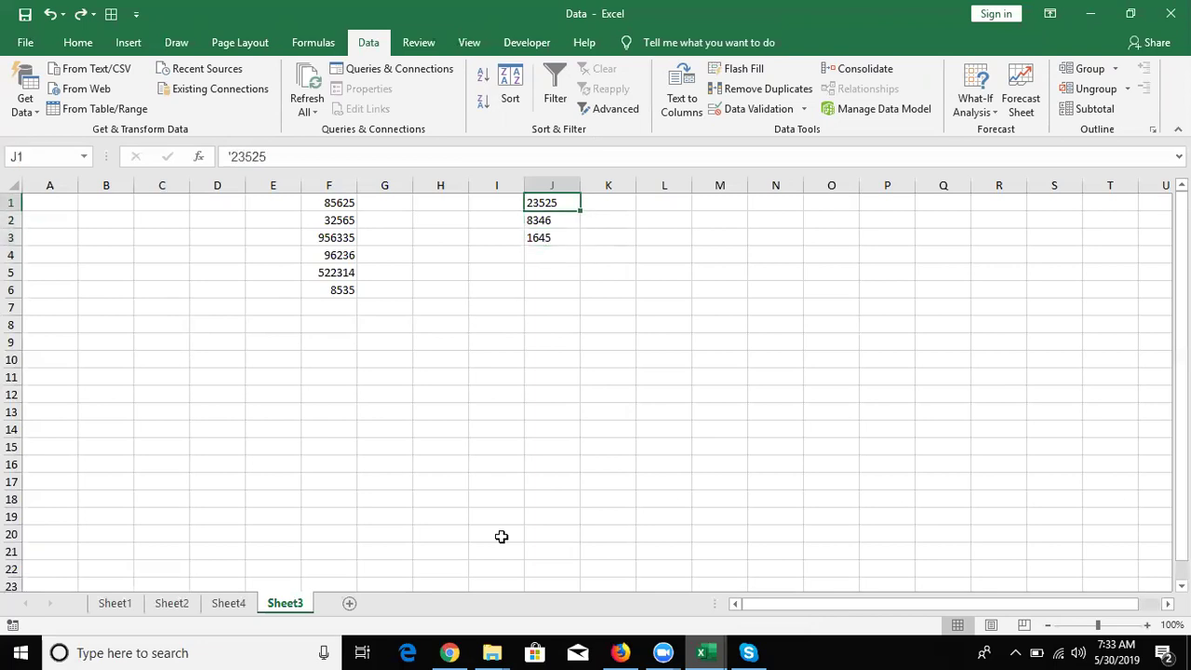
pyautogui.hotkey('shift', 'Down')
pyautogui.hotkey('shift', 'Down')
pyautogui.hotkey('shift', 'Down')
pyautogui.hotkey('shift', 'Up')
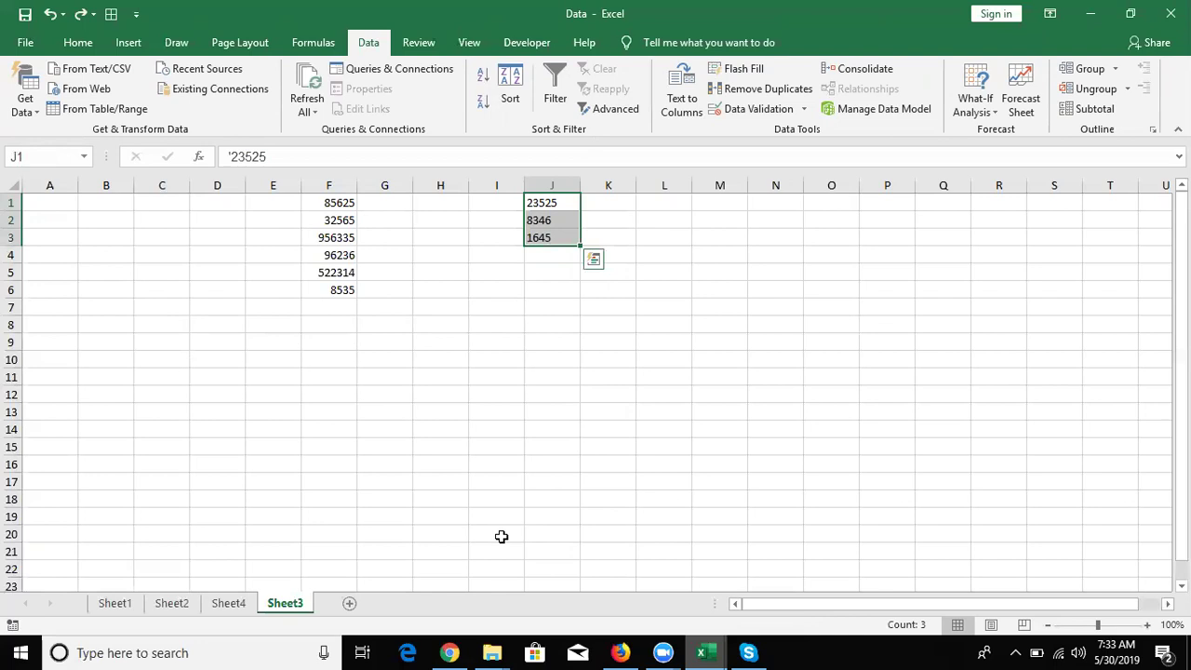
pyautogui.hotkey('alt', 'd')
pyautogui.press('e')
pyautogui.press('f')
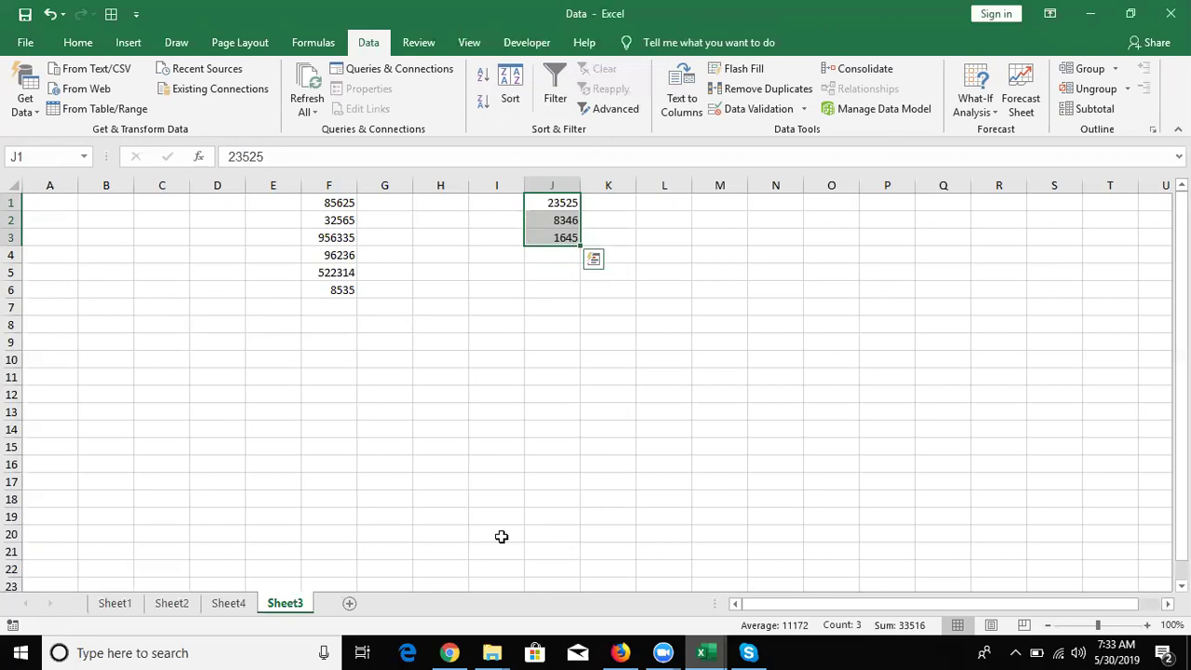
pyautogui.hotkey('ctrl', 'z')
# Convert J1:J3 to real numbers with Data > Text to Columns, finishing straight away.
pyautogui.hotkey('ctrl', 'q')
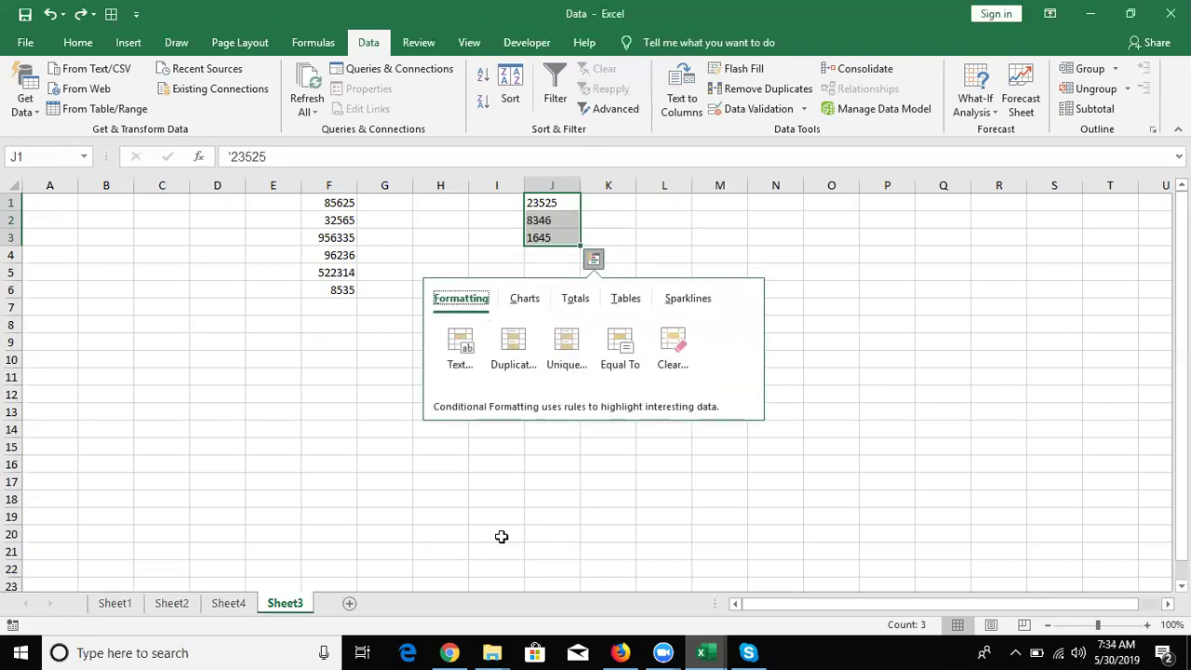
pyautogui.press('Escape')
pyautogui.press('alt')
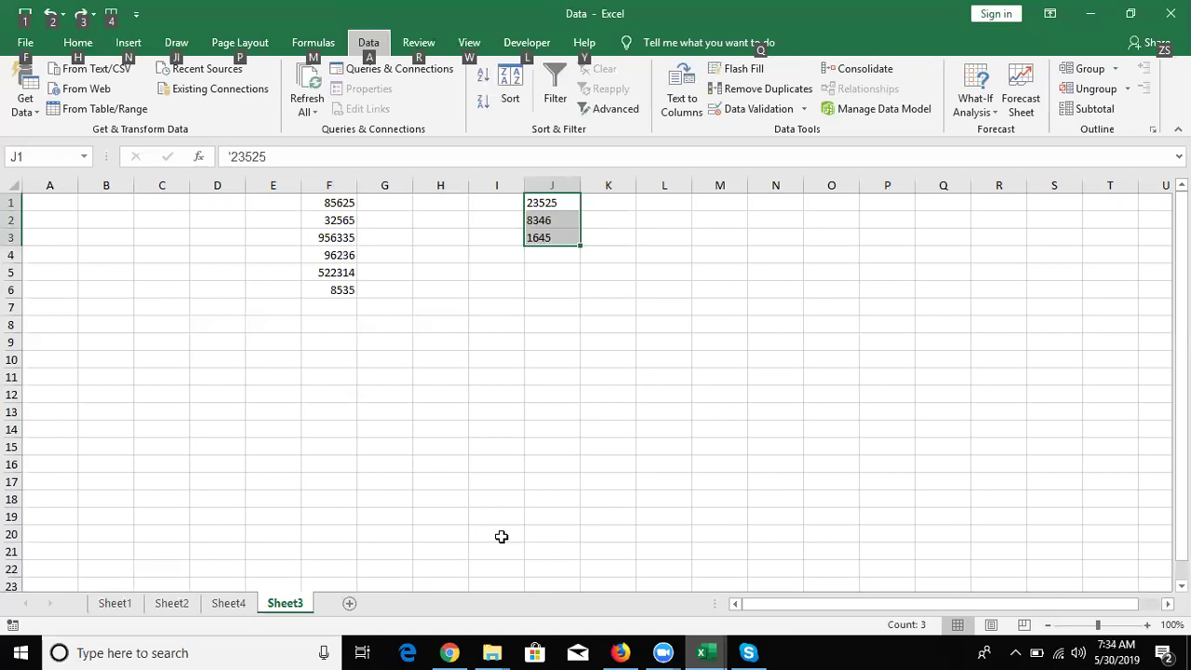
pyautogui.press('d')
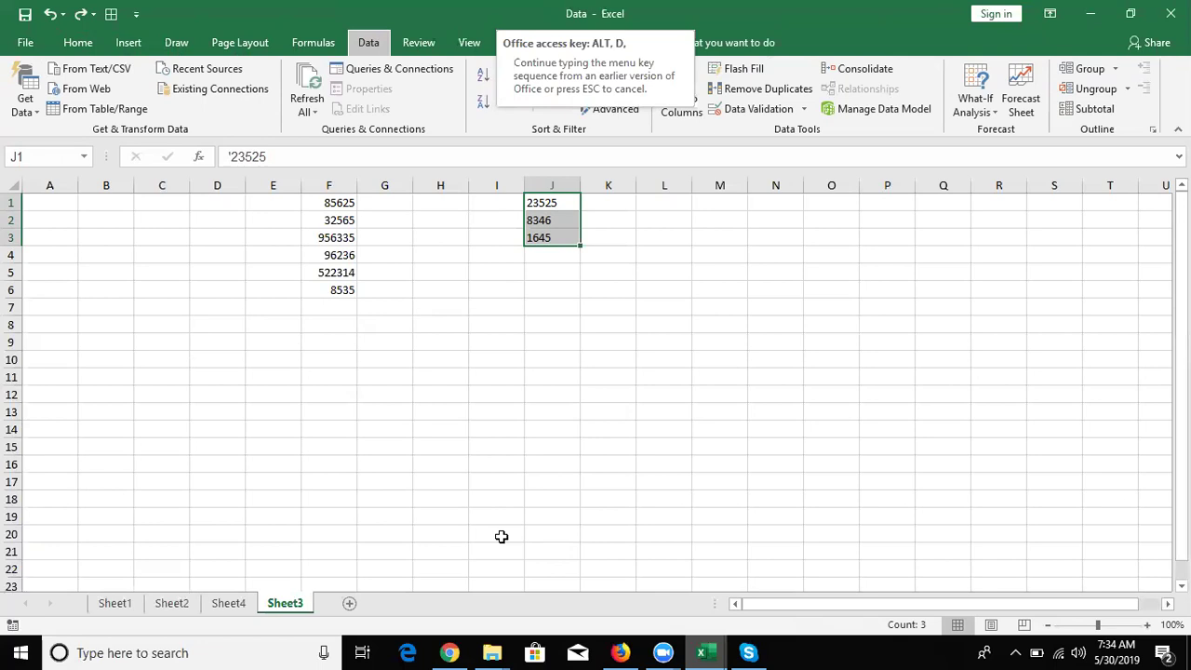
pyautogui.press('e')
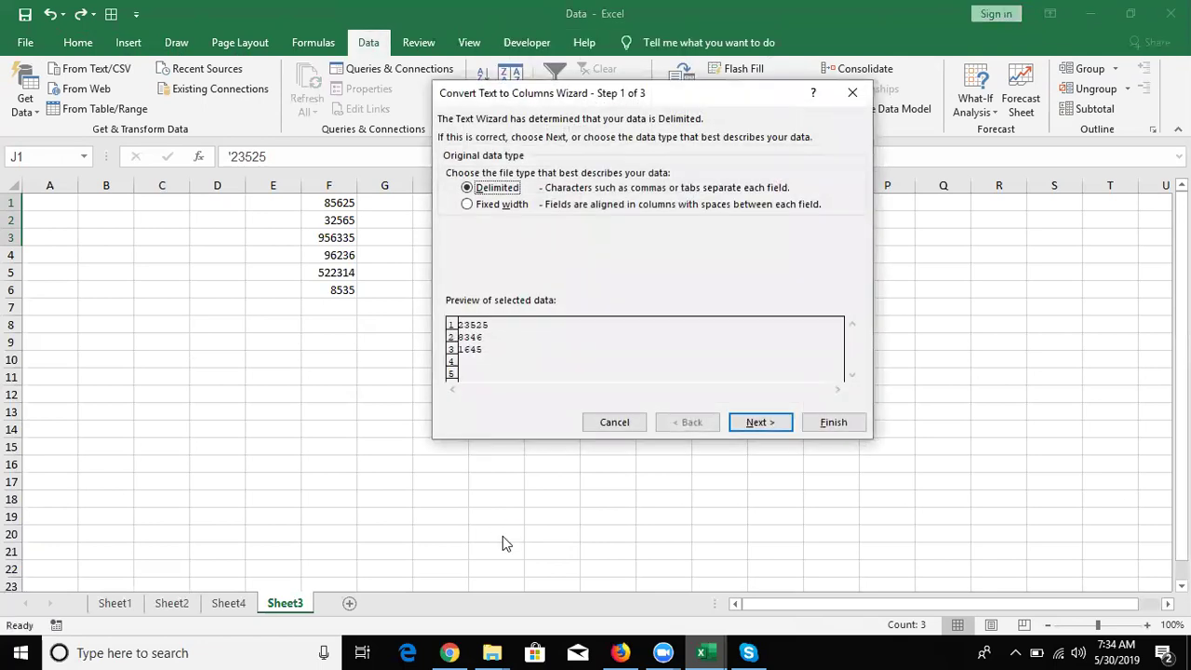
pyautogui.press('f')
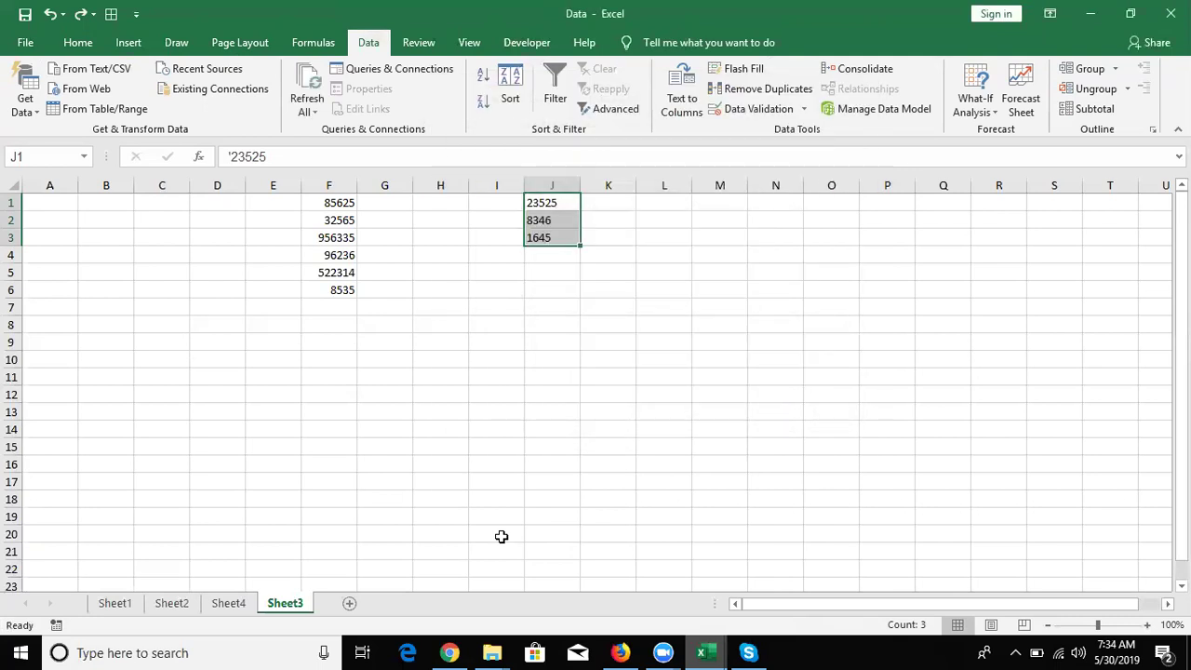
pyautogui.press('alt')
pyautogui.press('a')
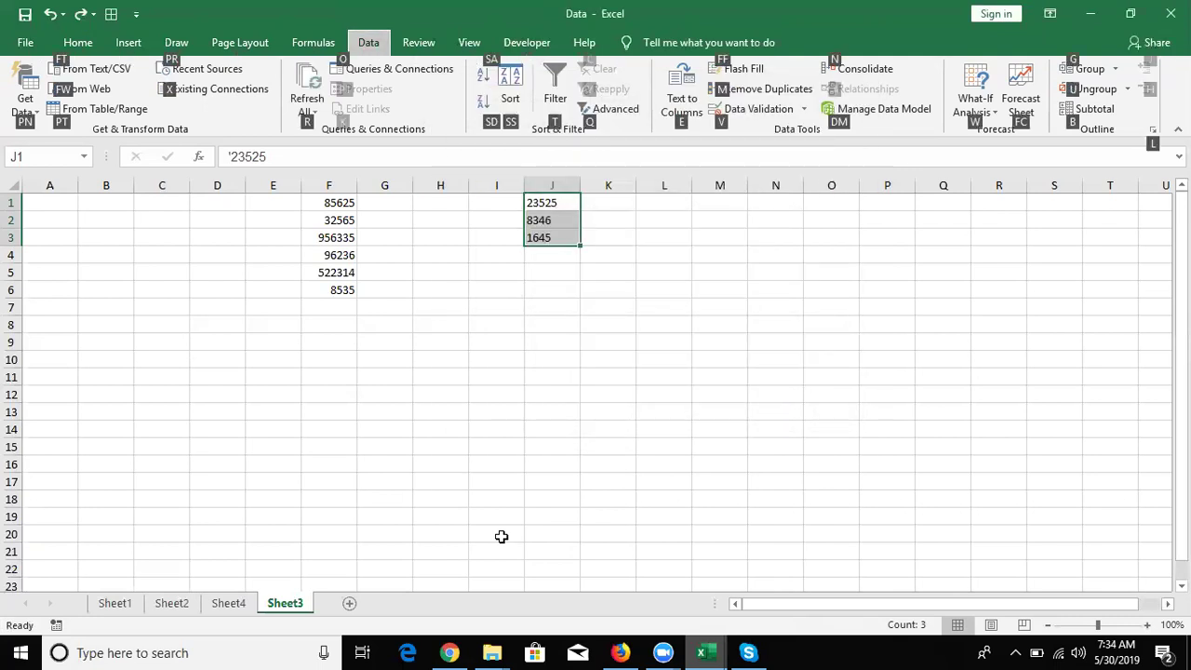
pyautogui.press('Escape')
pyautogui.press('Escape')
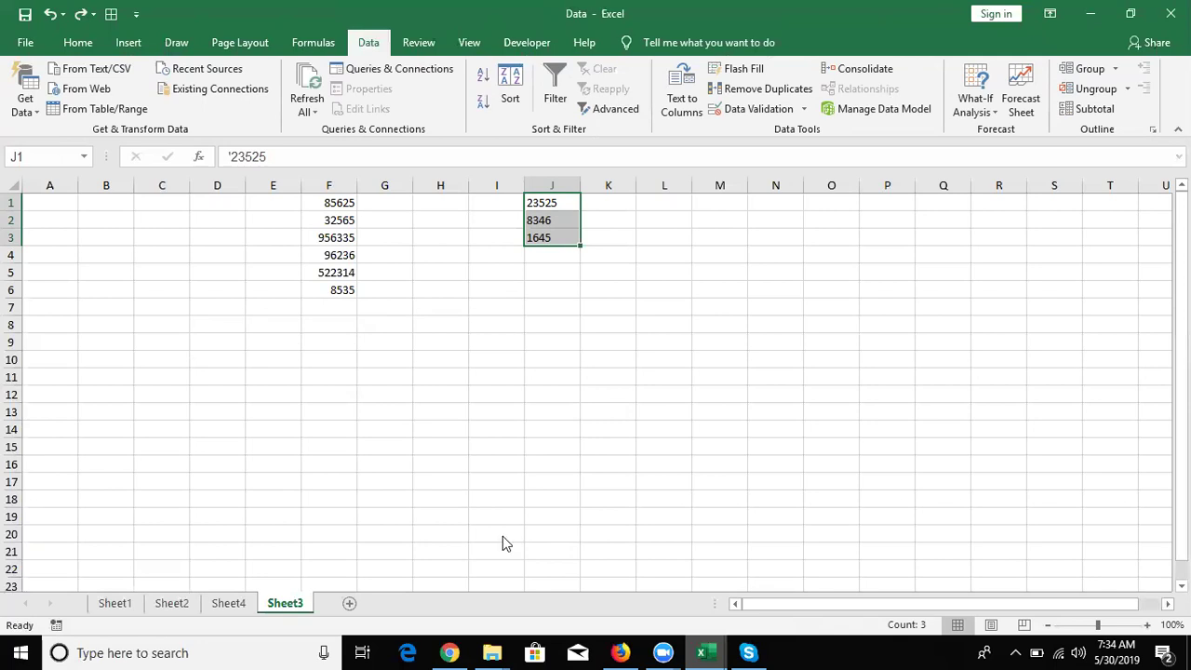
pyautogui.press('alt')
pyautogui.press('a')
pyautogui.press('e')
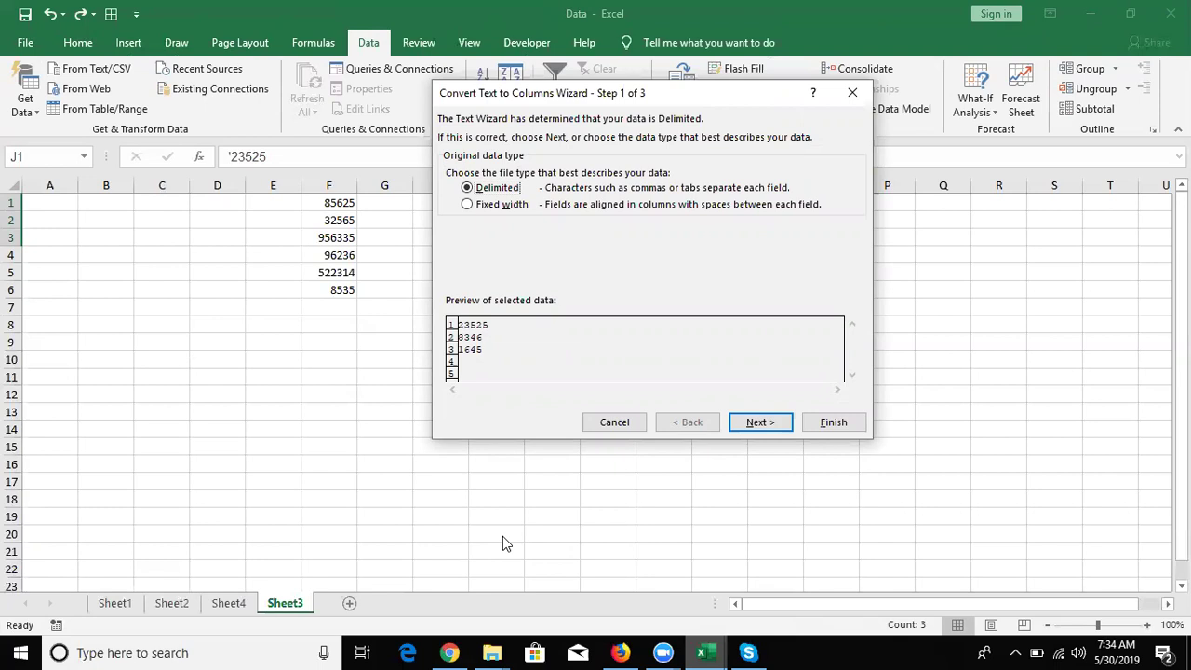
pyautogui.press('Escape')
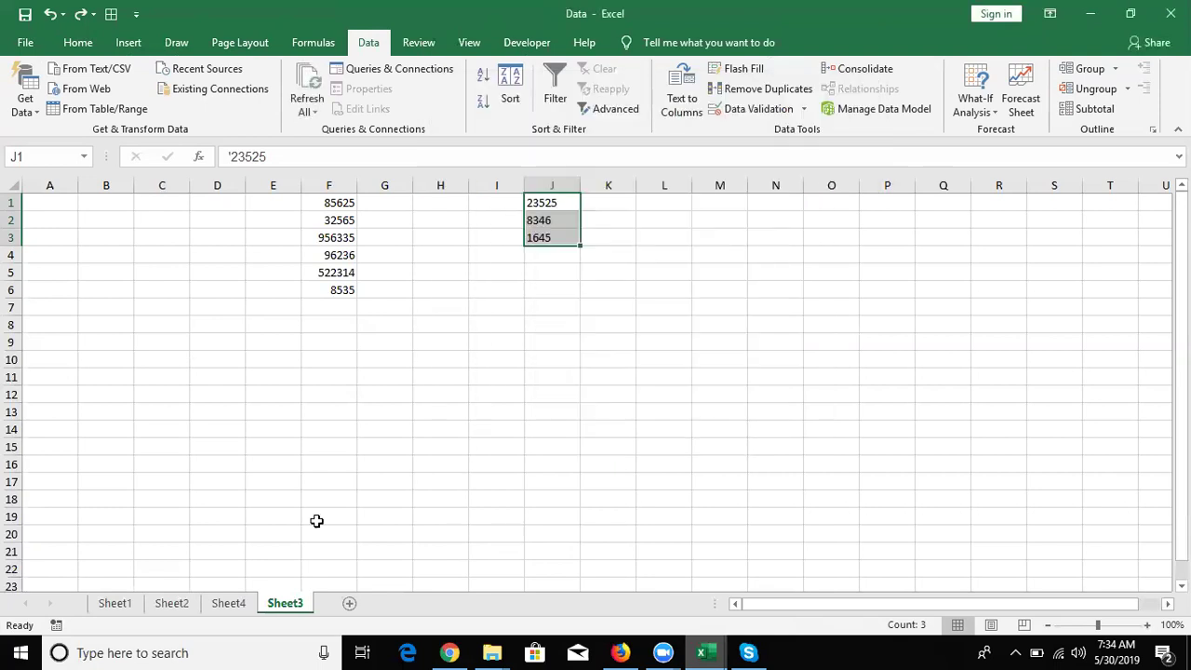
pyautogui.click(691, 99)
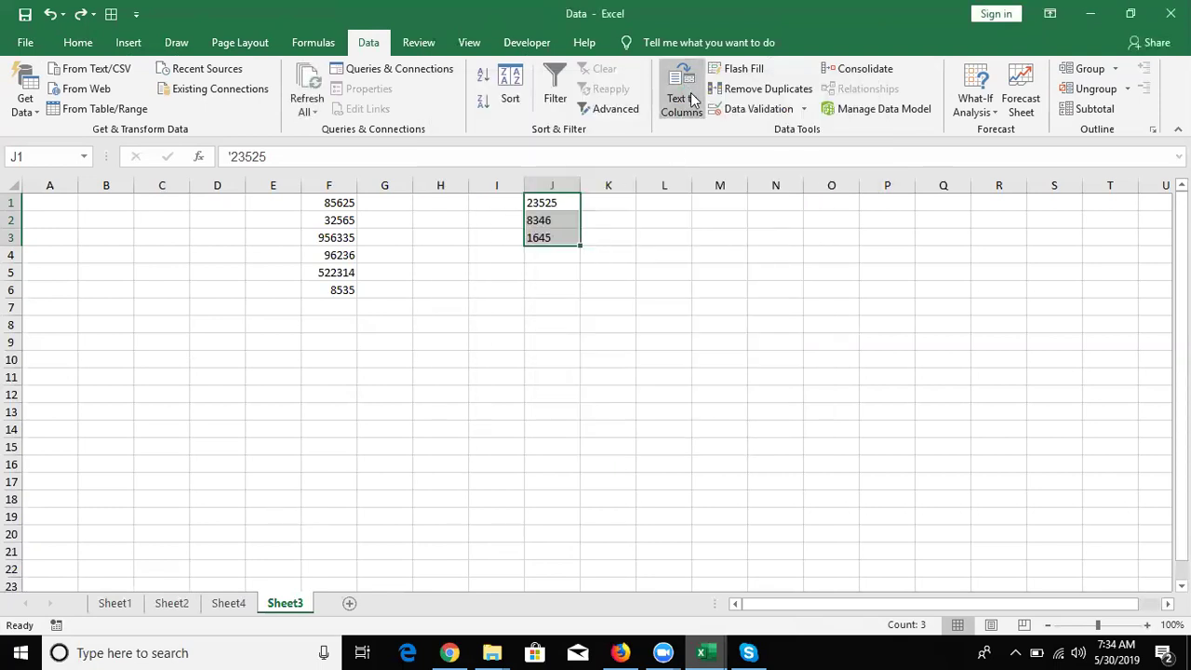
pyautogui.click(834, 421)
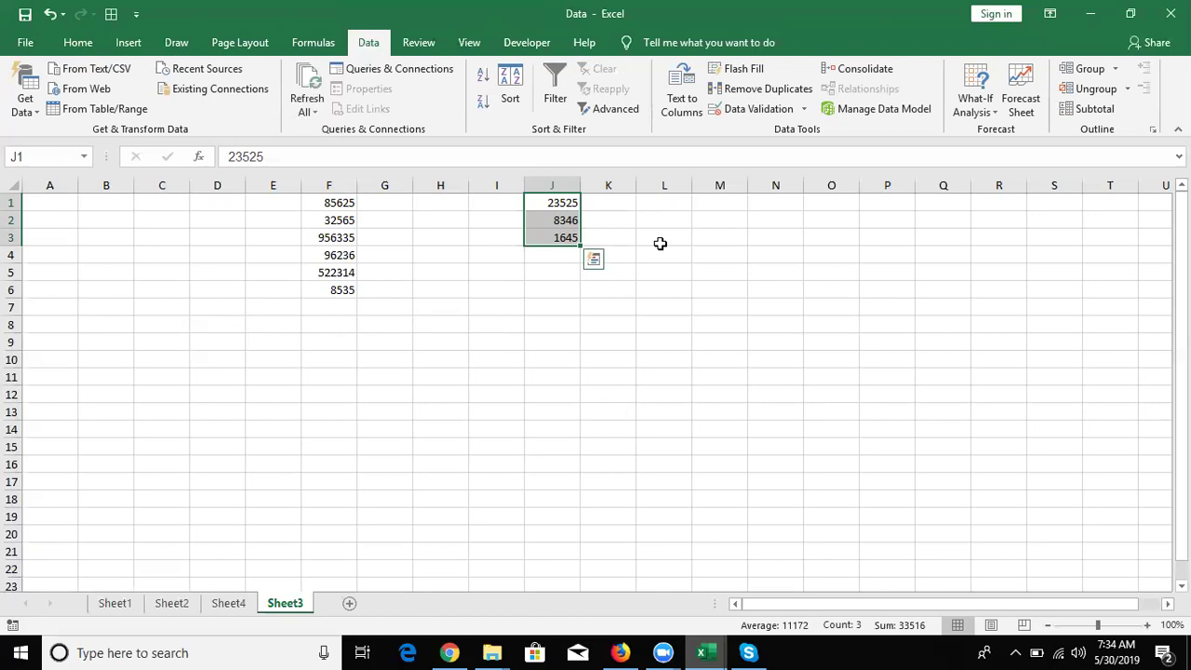
# Type 20.03.2018 in M1 and 25.04.2018 in M2 as text dates.
pyautogui.hotkey('shift', 'Up')
pyautogui.hotkey('shift', 'Up')
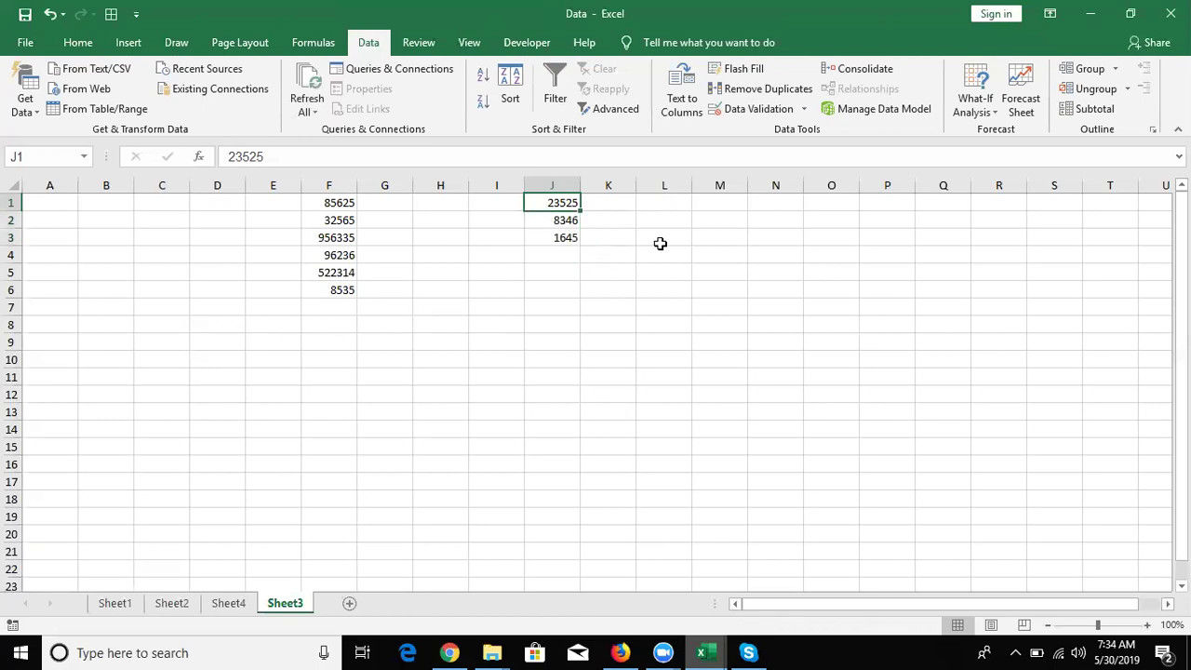
pyautogui.press('Right')
pyautogui.press('Right')
pyautogui.press('Right')
pyautogui.press('Right')
pyautogui.press('Left')
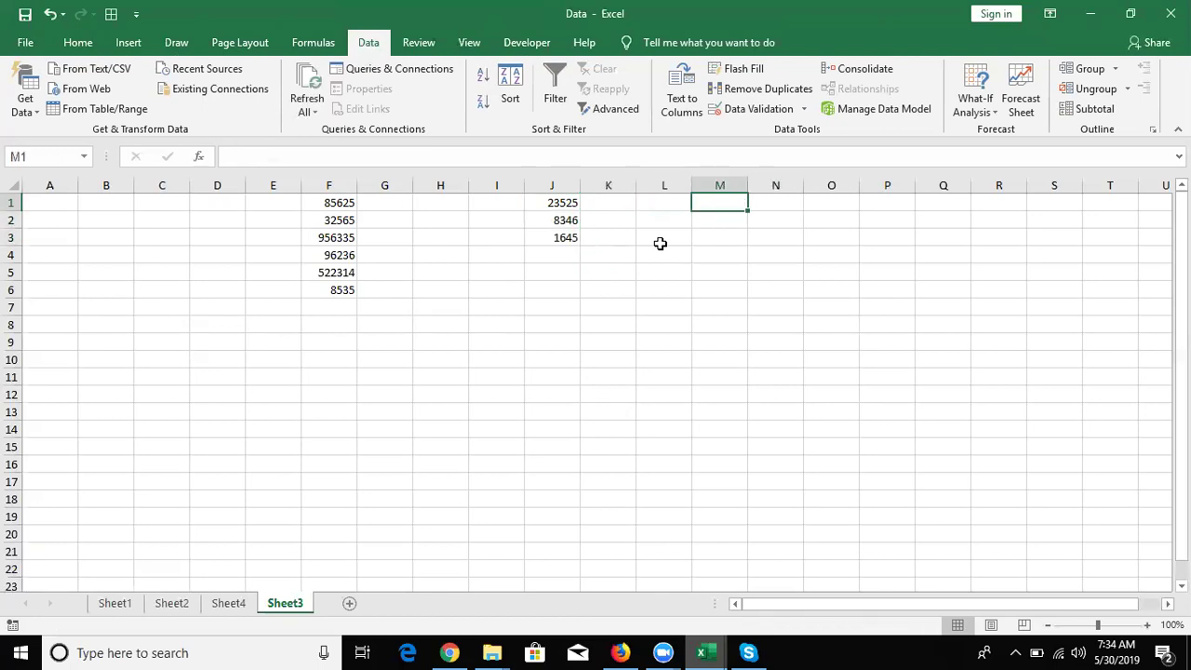
pyautogui.write('20.')
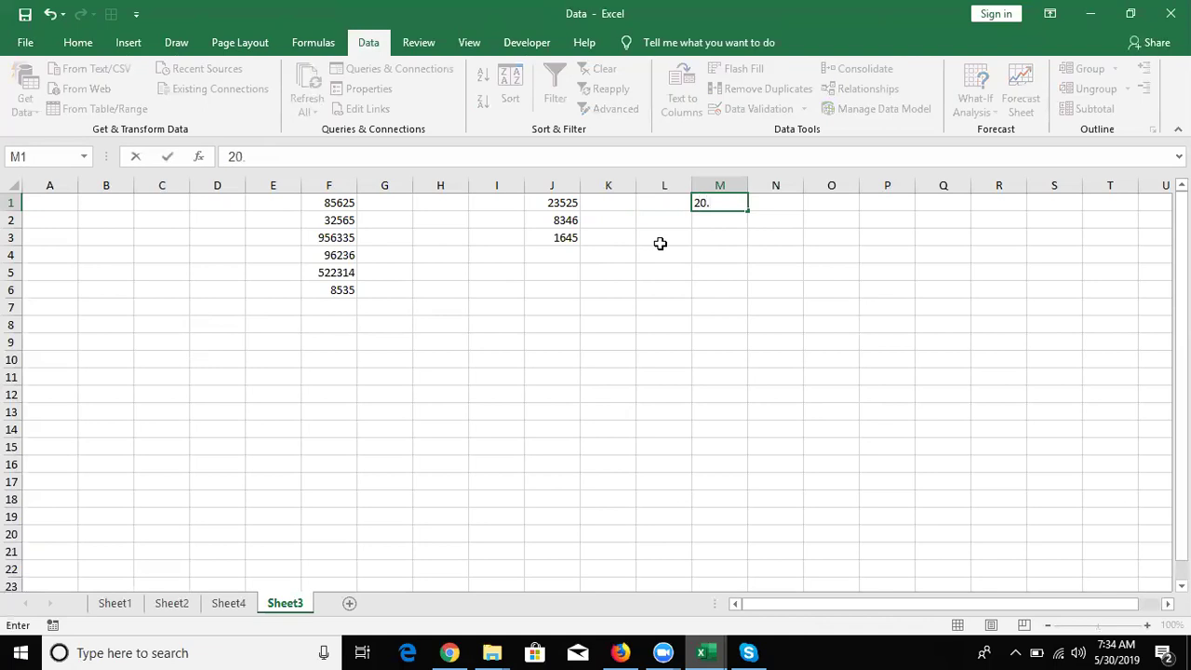
pyautogui.write('03')
pyautogui.write('.2018')
pyautogui.press('Return')
pyautogui.write('25.')
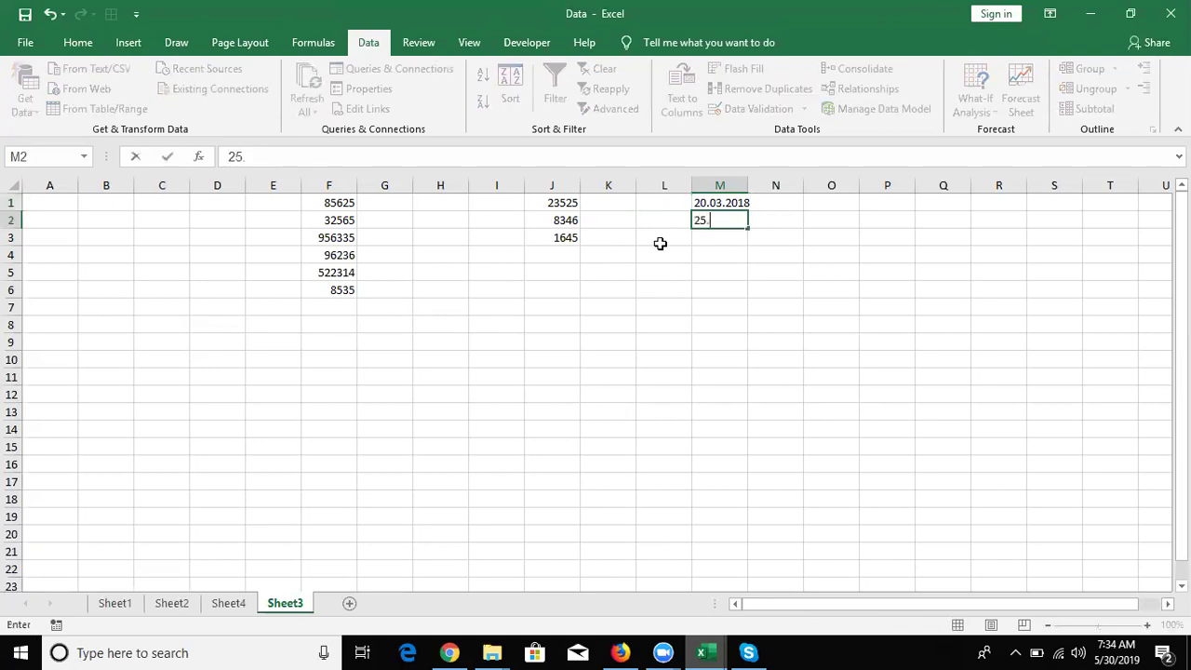
pyautogui.write('45')
pyautogui.press('BackSpace')
pyautogui.press('BackSpace')
pyautogui.write('04-')
pyautogui.press('BackSpace')
pyautogui.write('.2018')
pyautogui.press('Return')
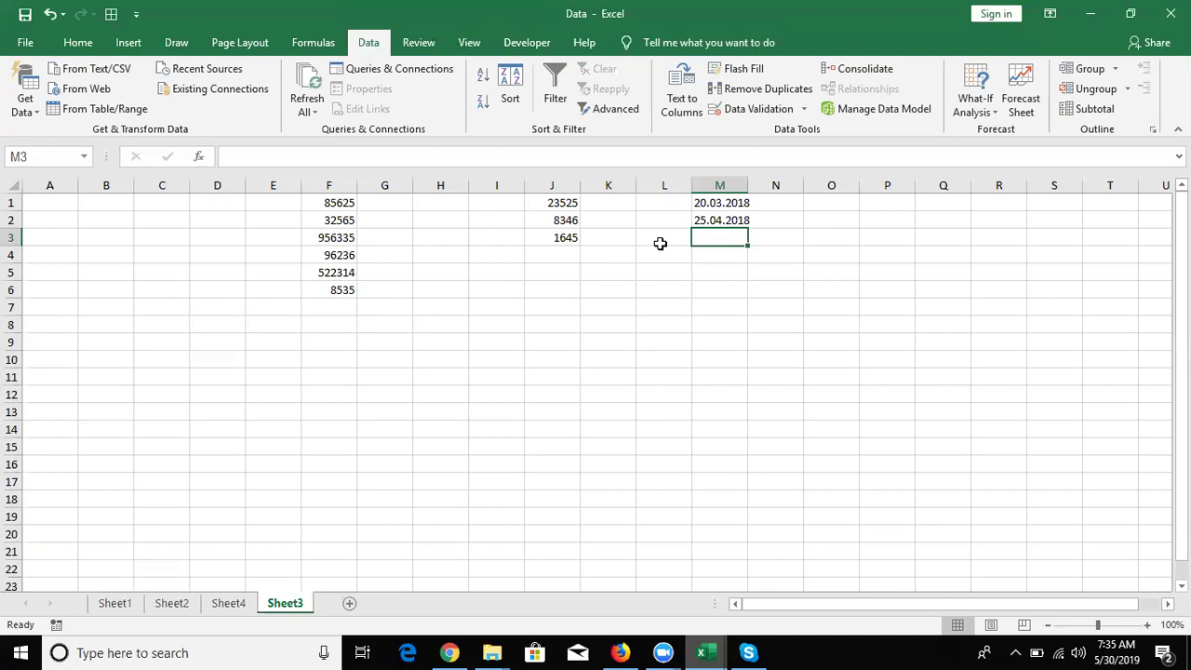
# Convert M1:M2 via Text to Columns with Date format DMY, then autofit column M.
pyautogui.press('Up')
pyautogui.press('Up')
pyautogui.hotkey('shift', 'Down')
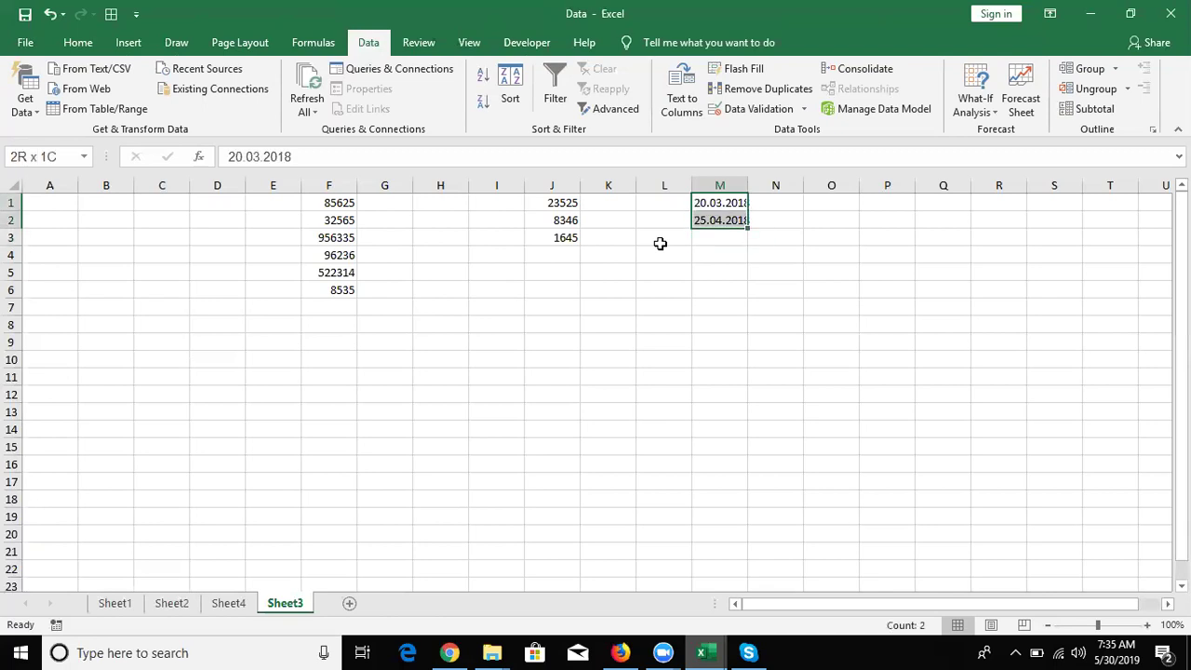
pyautogui.hotkey('alt', 'd')
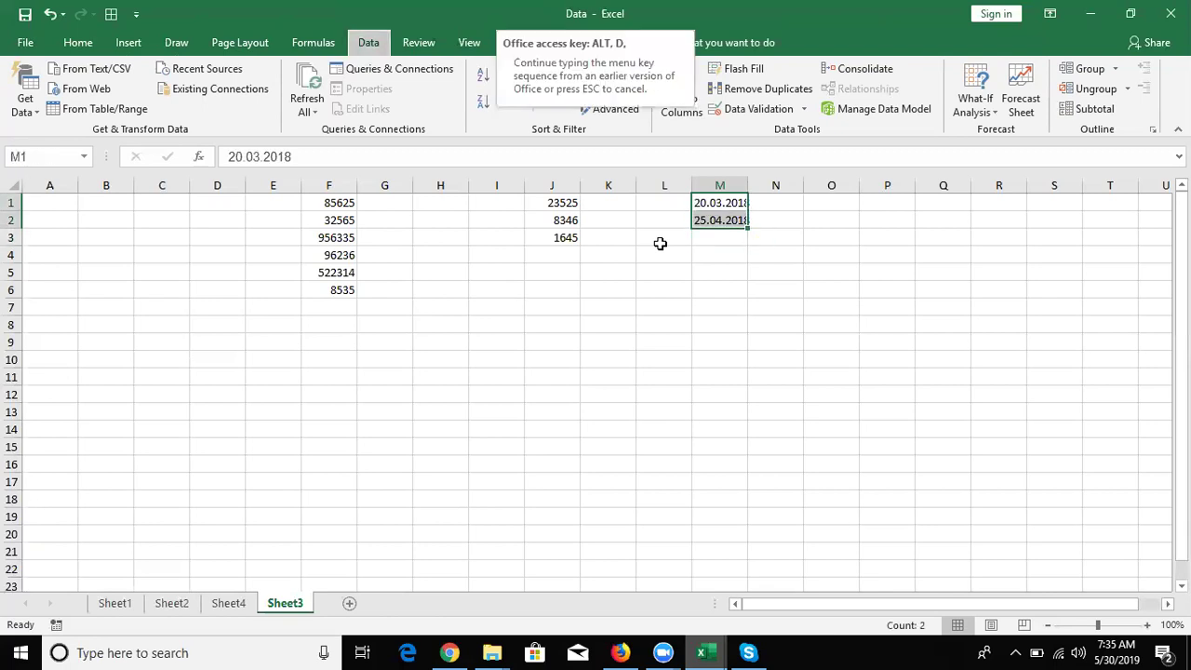
pyautogui.press('e')
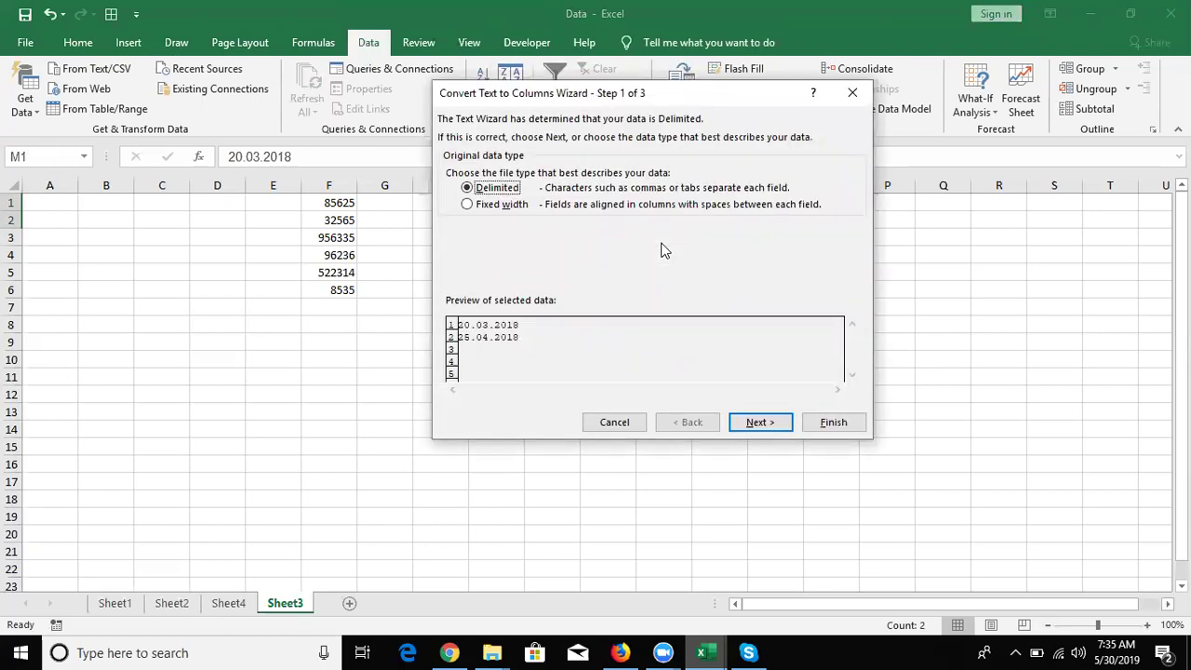
pyautogui.click(760, 423)
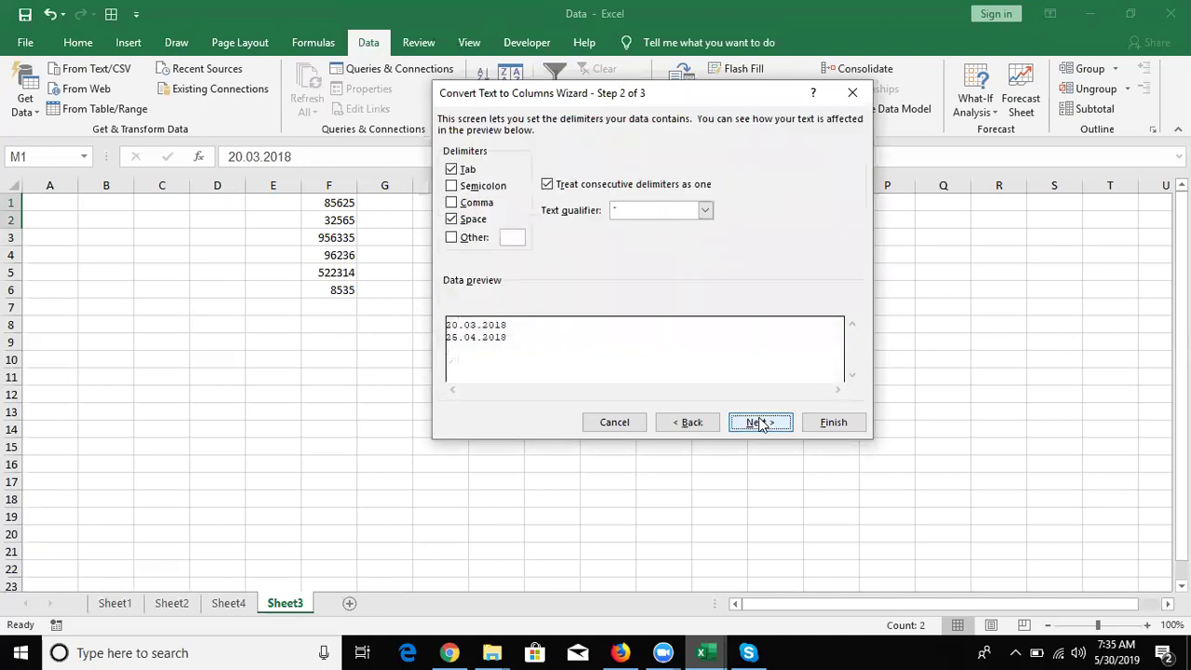
pyautogui.click(760, 423)
pyautogui.click(477, 191)
pyautogui.click(534, 189)
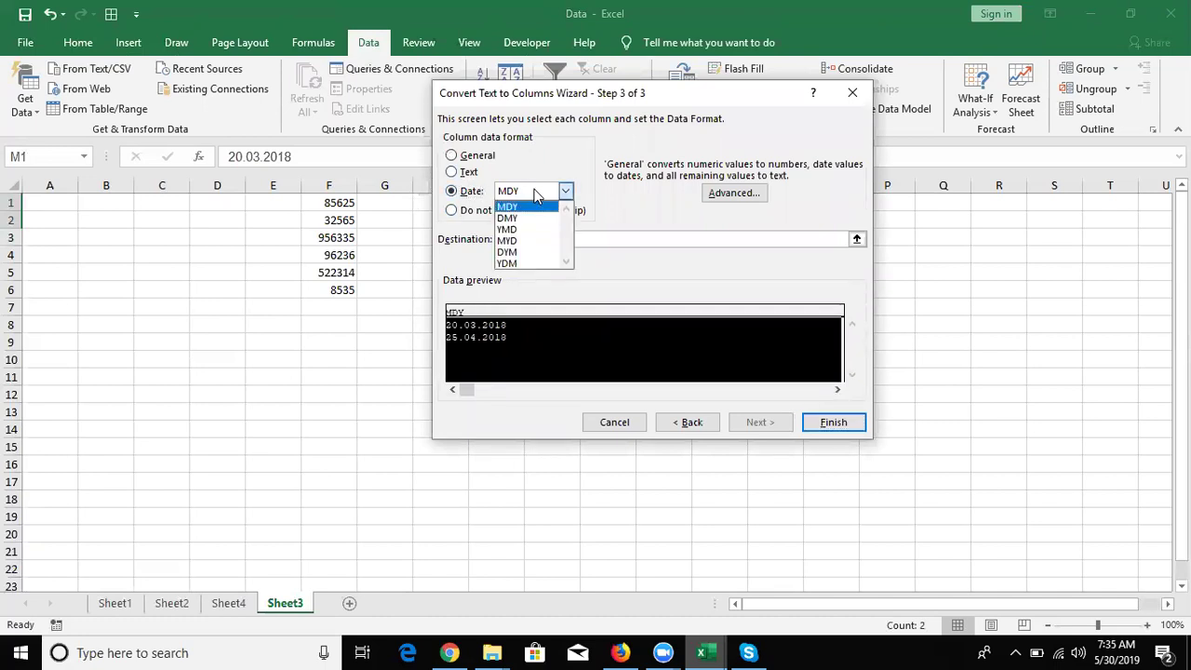
pyautogui.click(529, 216)
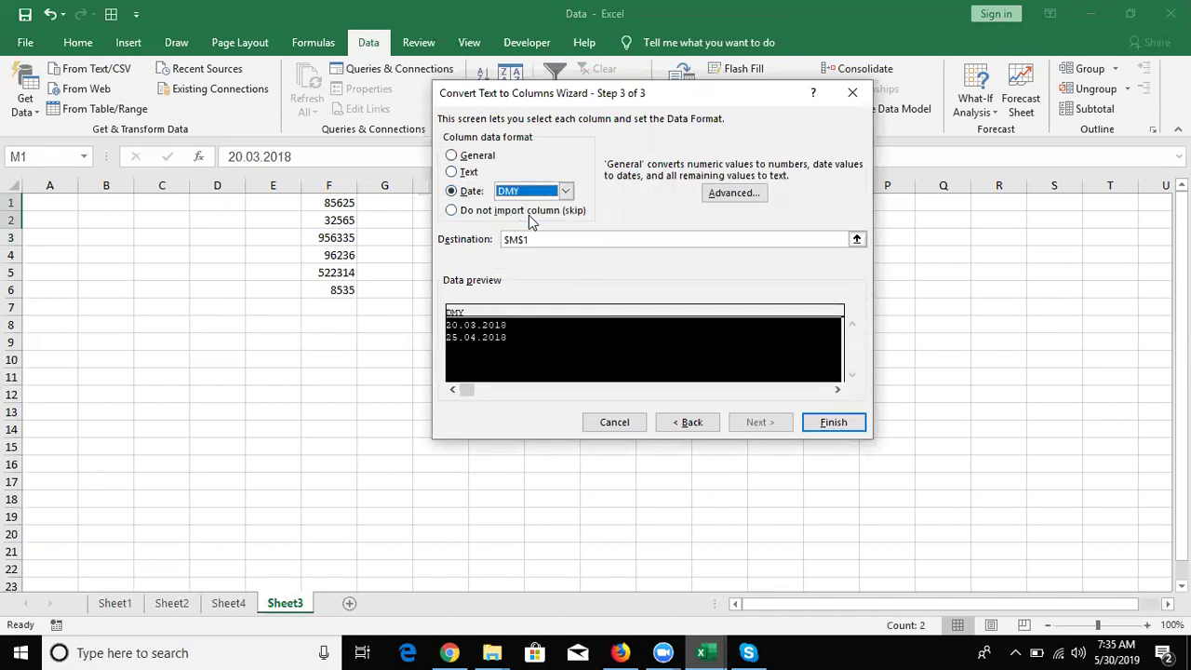
pyautogui.click(816, 424)
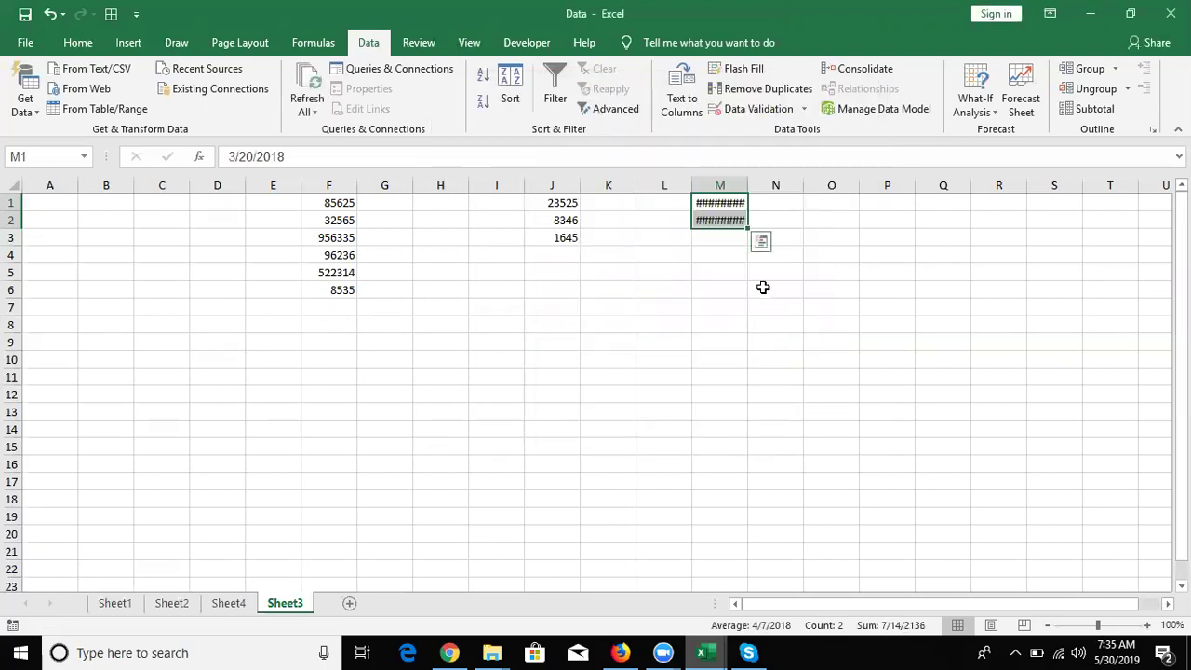
pyautogui.doubleClick(747, 187)
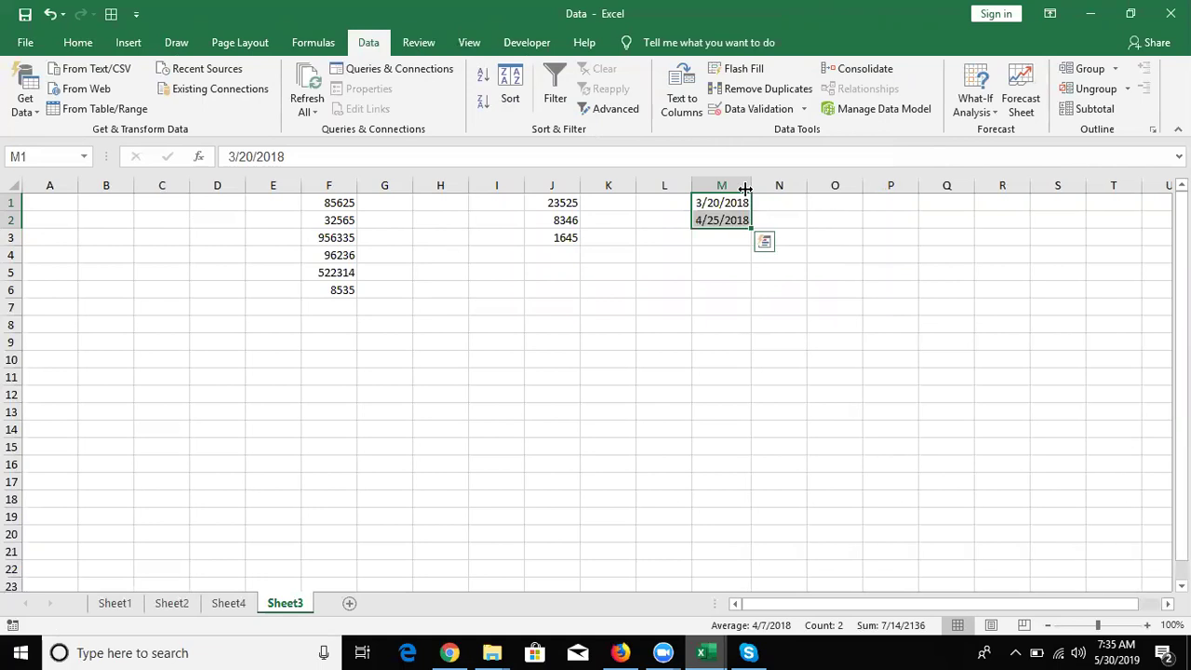
pyautogui.press('Right')
pyautogui.press('Right')
pyautogui.press('Right')
pyautogui.press('Right')
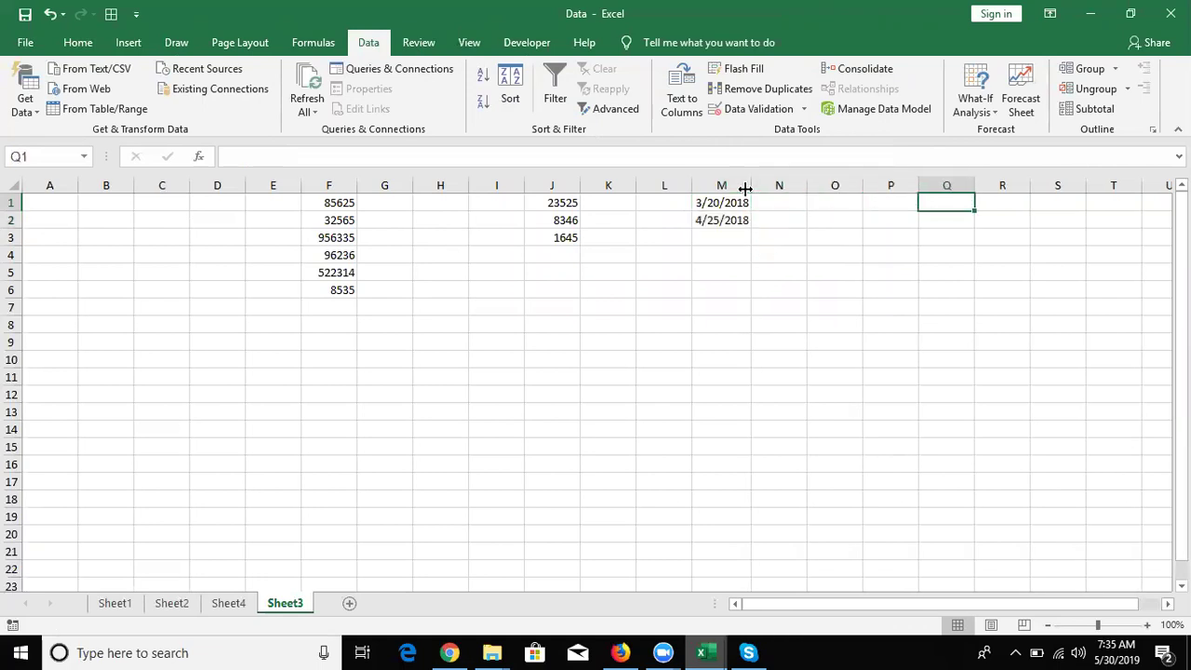
# Enter 20190530 in O1 and fill it down through O7 with Ctrl+D.
pyautogui.press('Left')
pyautogui.press('Left')
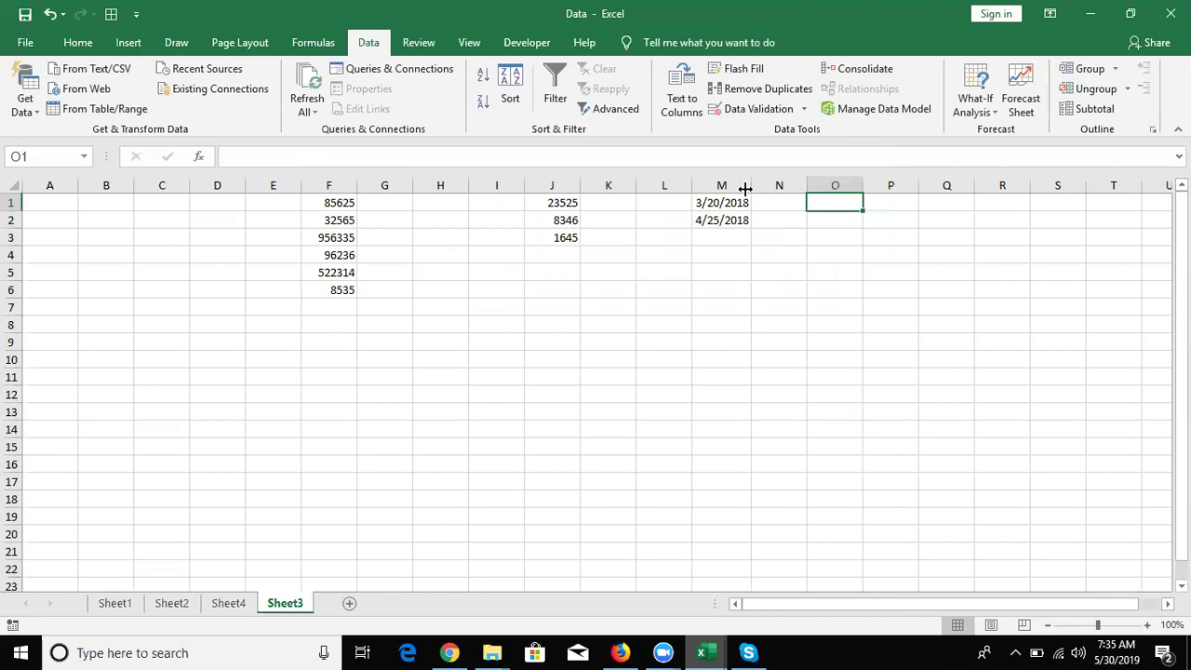
pyautogui.write('201')
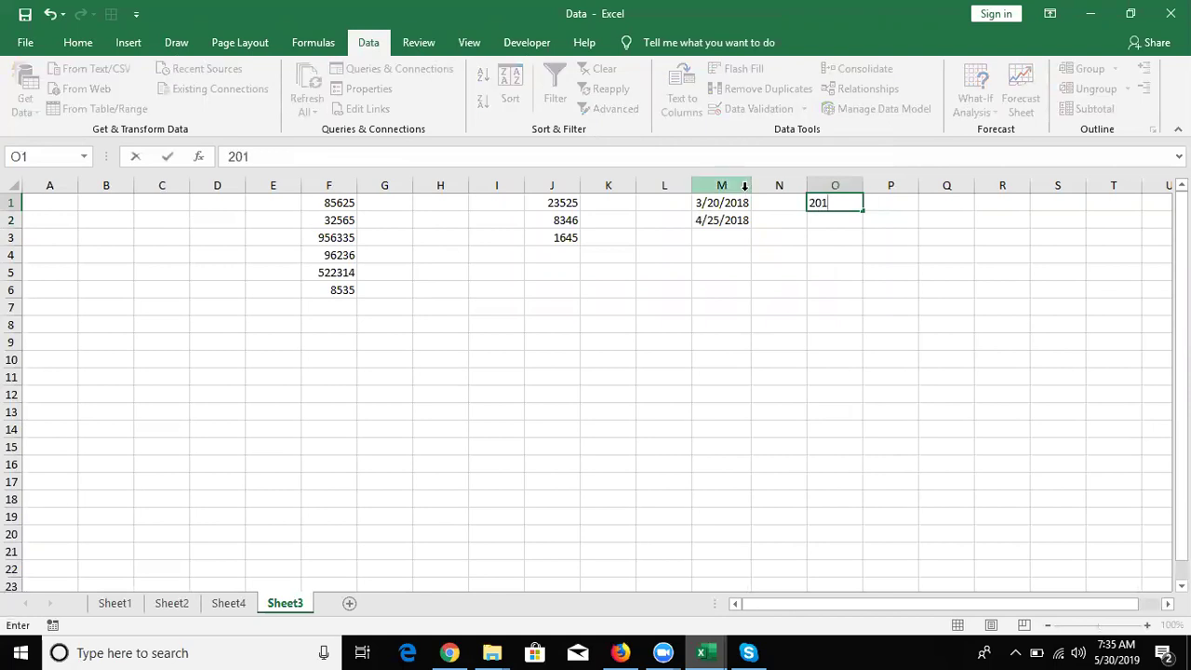
pyautogui.write('905')
pyautogui.write('30')
pyautogui.press('Return')
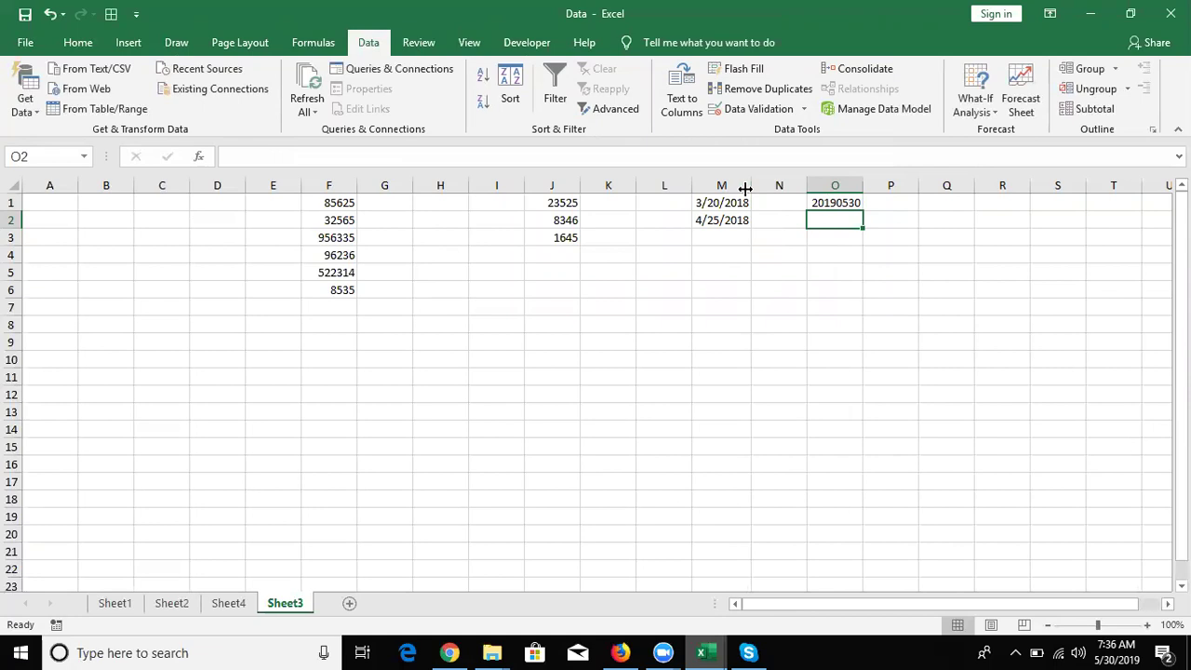
pyautogui.press('Up')
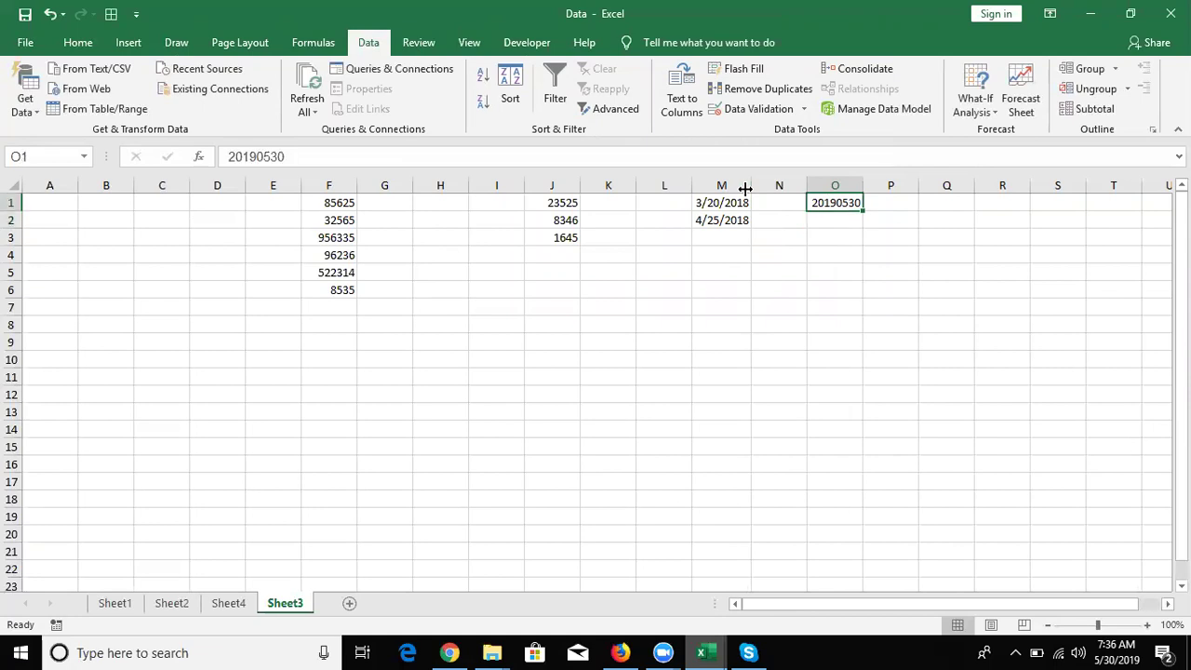
pyautogui.hotkey('shift', 'Down')
pyautogui.hotkey('shift', 'Down')
pyautogui.hotkey('shift', 'Down')
pyautogui.hotkey('shift', 'Down')
pyautogui.hotkey('shift', 'Down')
pyautogui.hotkey('shift', 'Down')
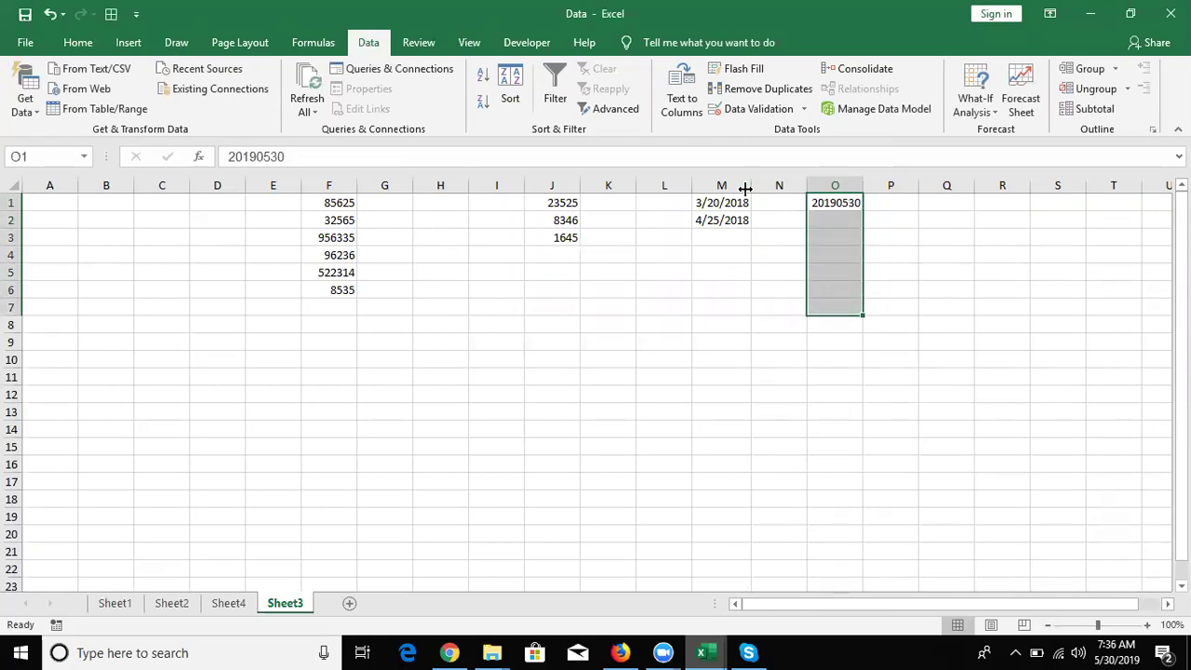
pyautogui.hotkey('ctrl', 'd')
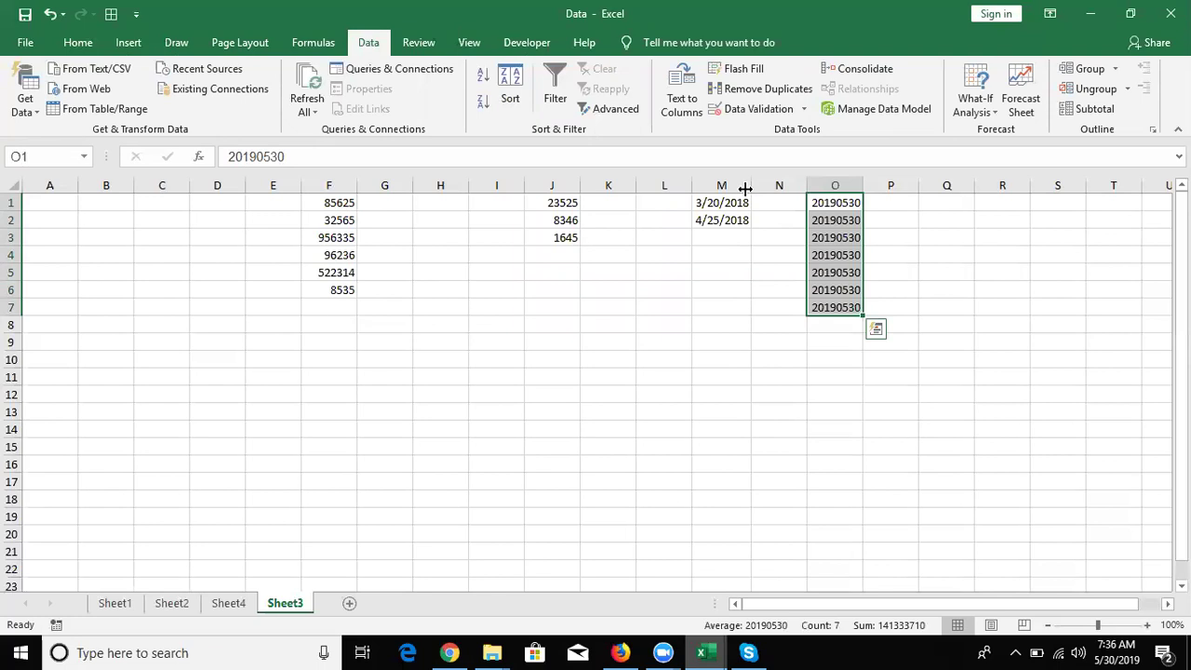
# Convert O1:O7 from 20190530 text to 5/30/2019 dates with YMD date order, then widen column O.
pyautogui.click(678, 113)
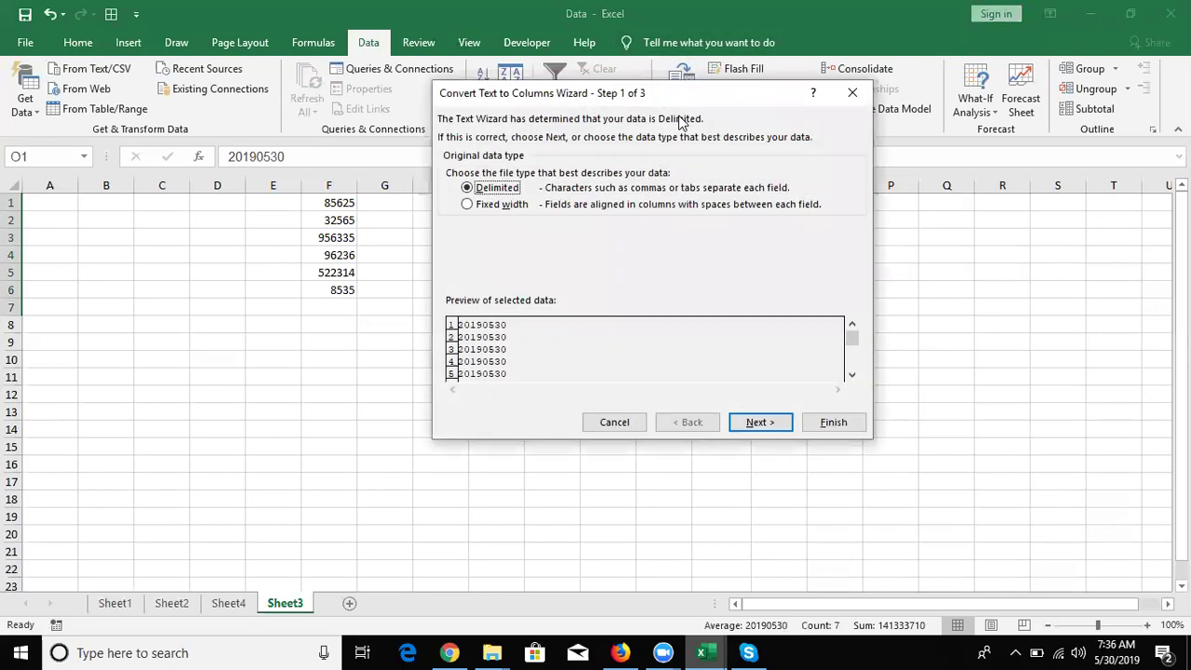
pyautogui.click(751, 424)
pyautogui.click(750, 424)
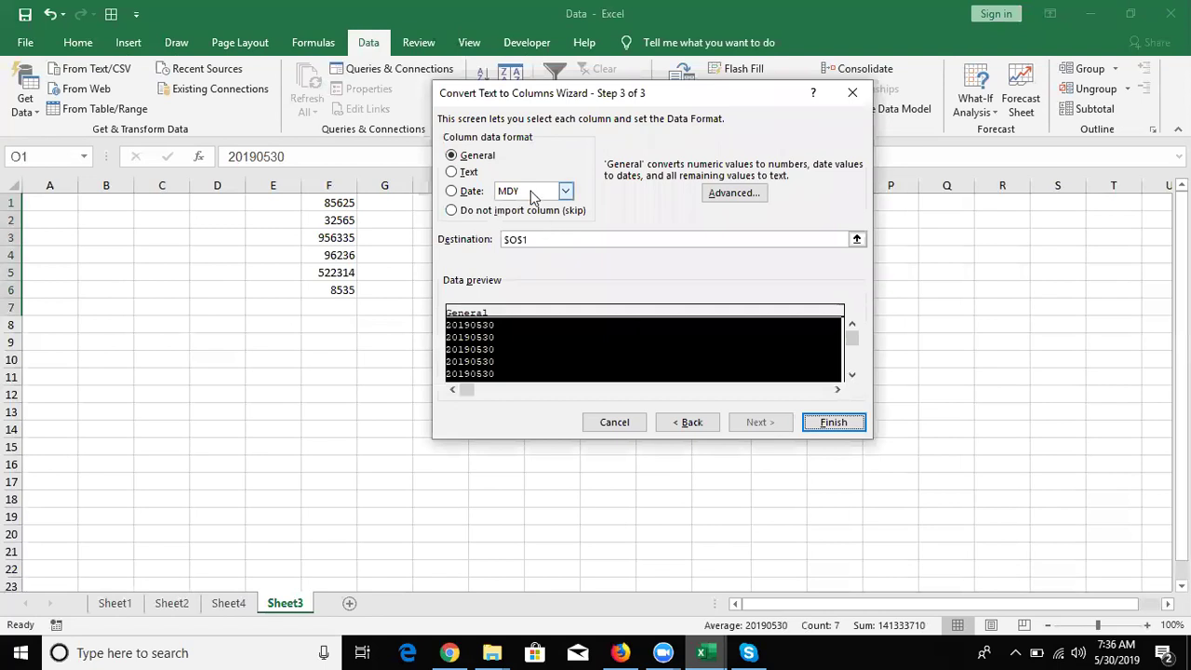
pyautogui.click(532, 192)
pyautogui.click(526, 228)
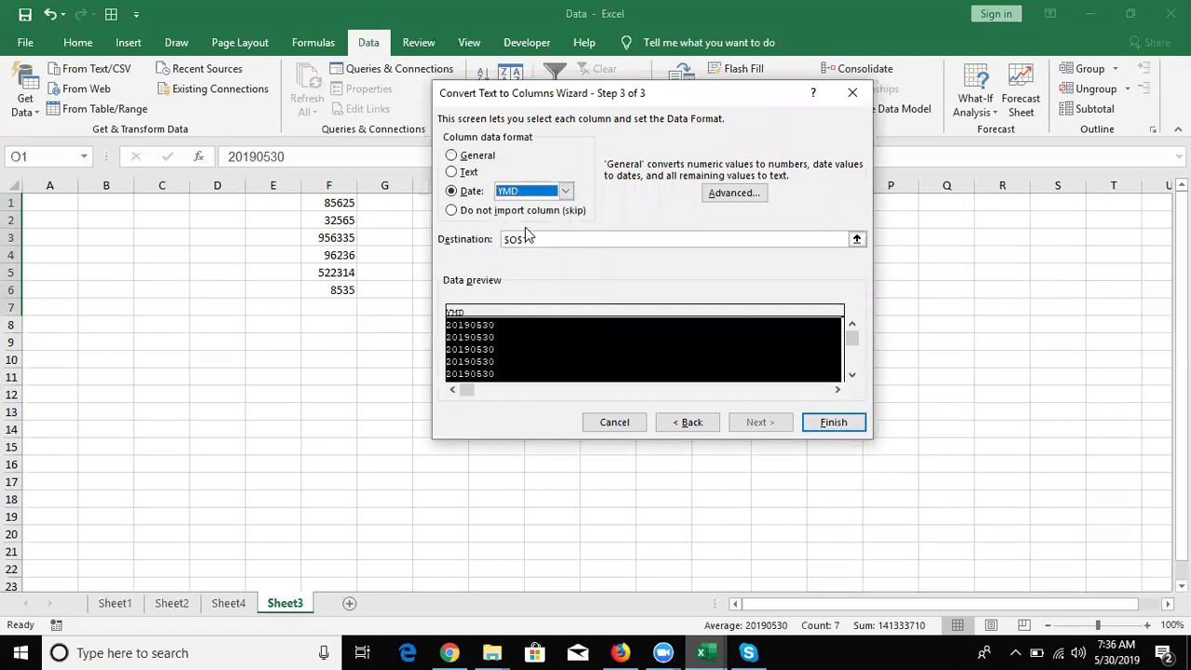
pyautogui.click(811, 419)
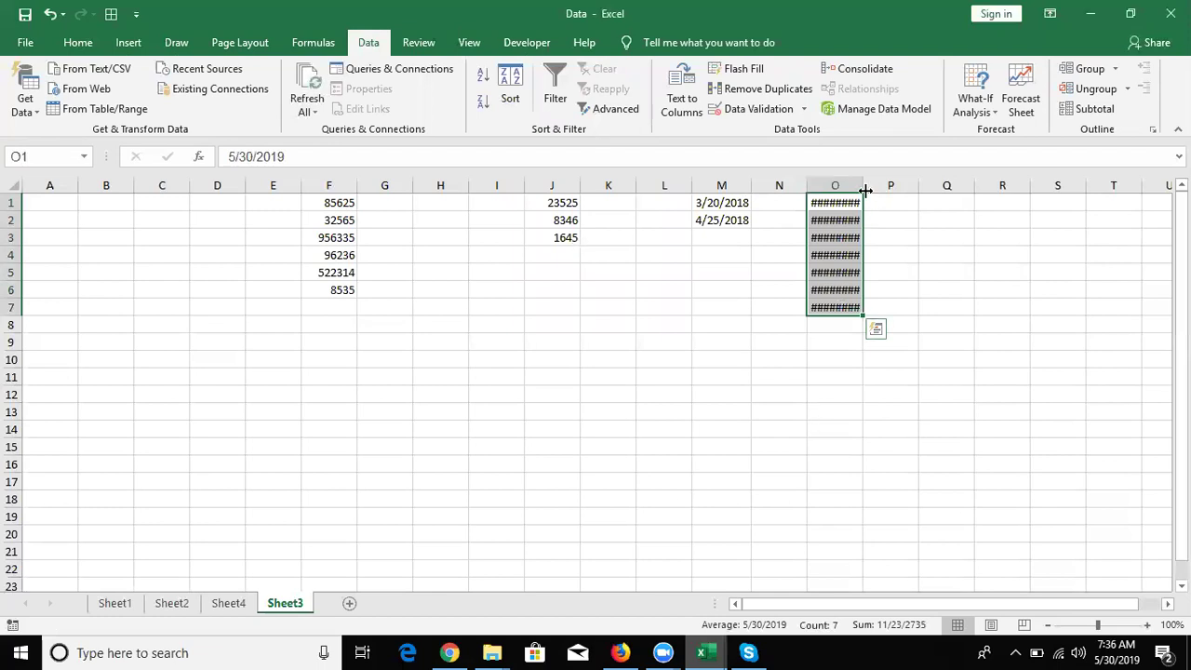
pyautogui.doubleClick(865, 191)
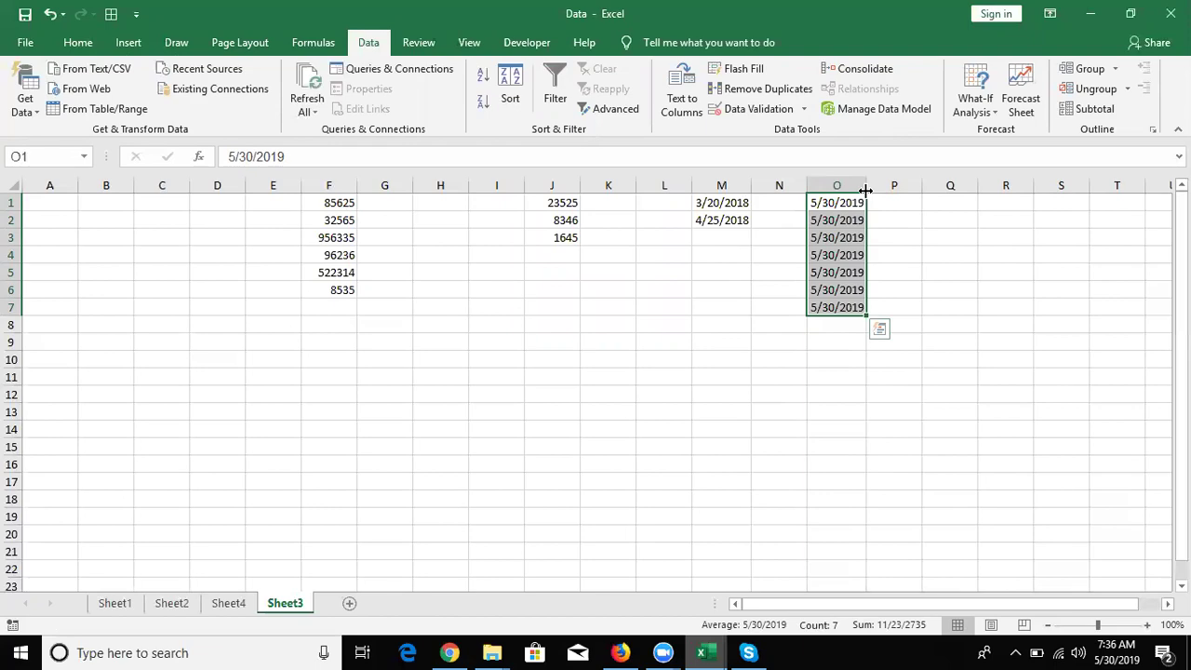
pyautogui.press('super+d')
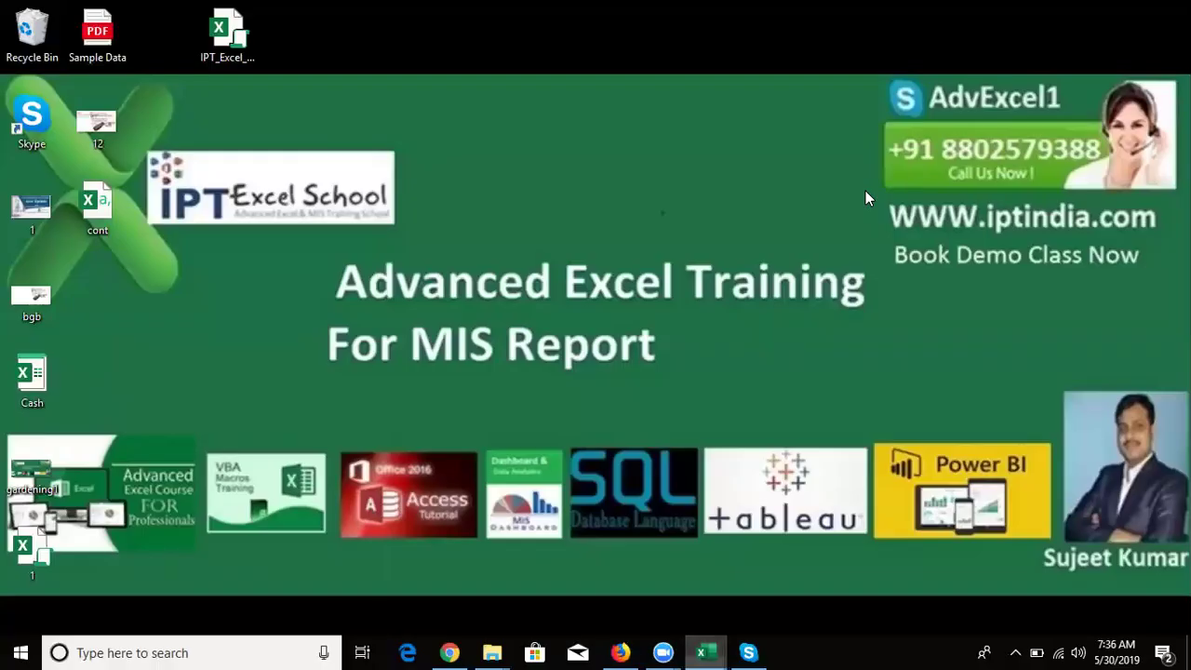